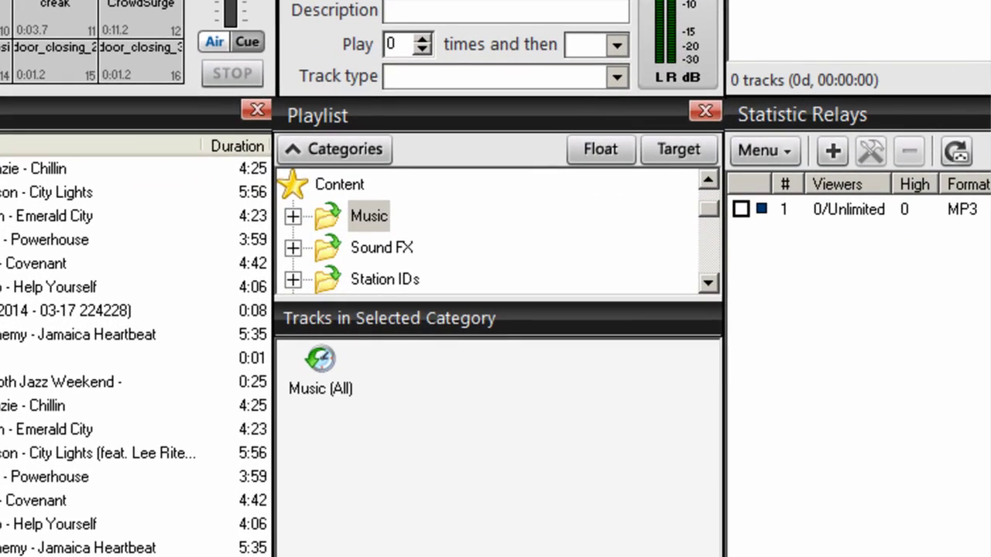
{"action": "left_click", "coordinate": [293, 215]}
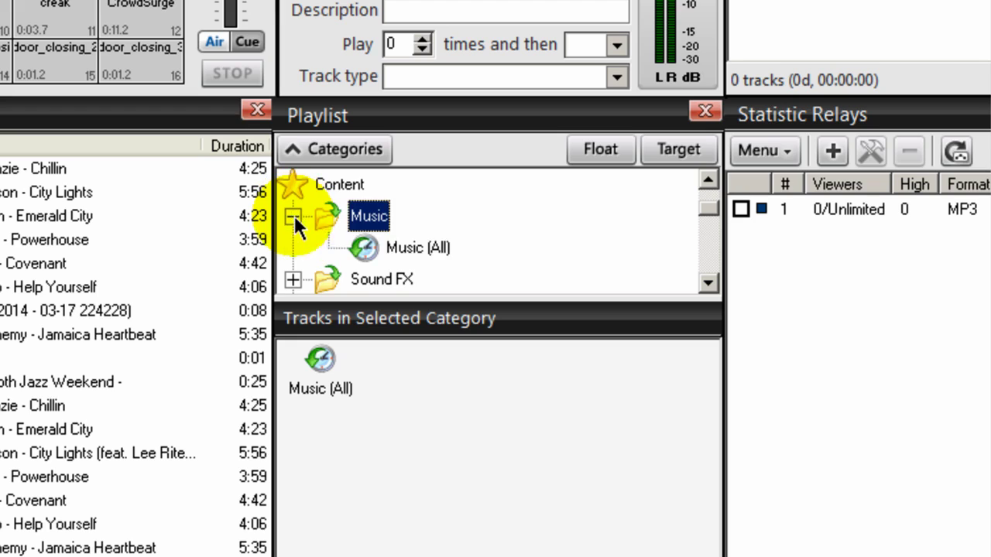
{"action": "left_click", "coordinate": [293, 216]}
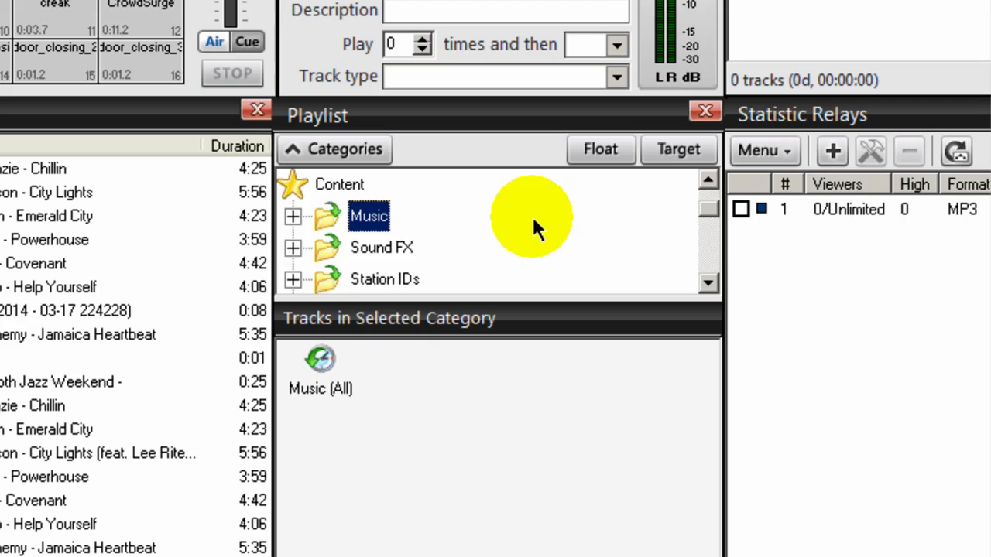
{"action": "double_click", "coordinate": [331, 217]}
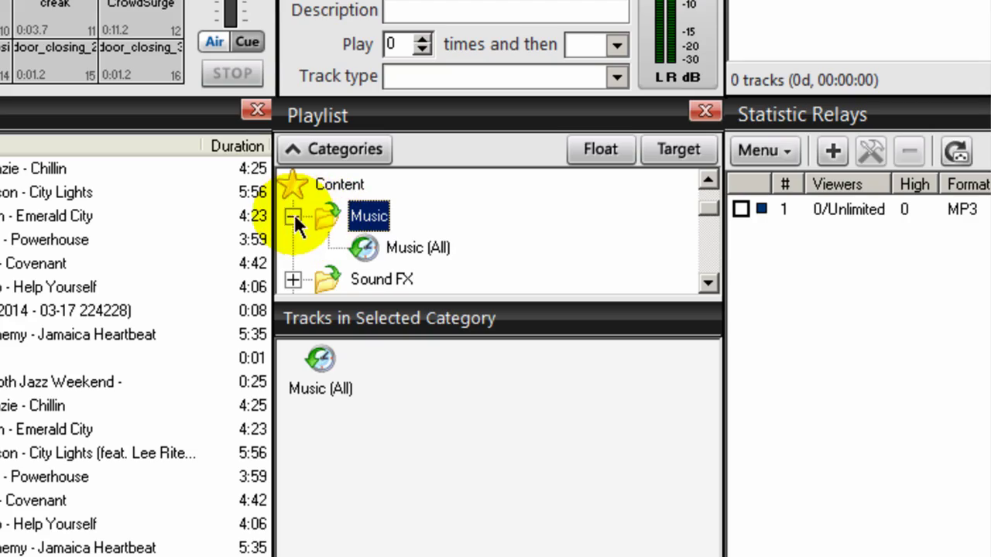
{"action": "left_click", "coordinate": [293, 216]}
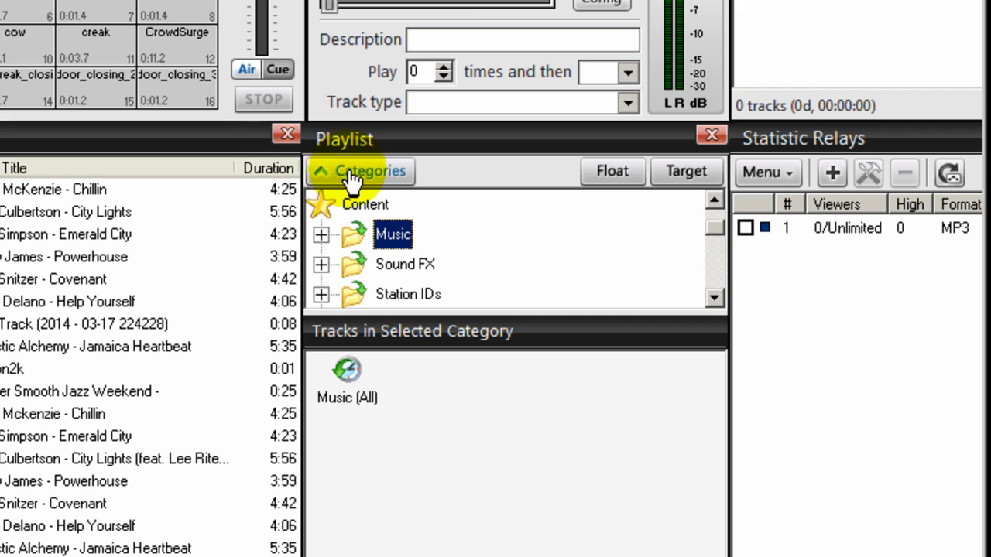
Step: Create a new folder named Smooth Jazz inside the Music content category
{"action": "left_click", "coordinate": [320, 236]}
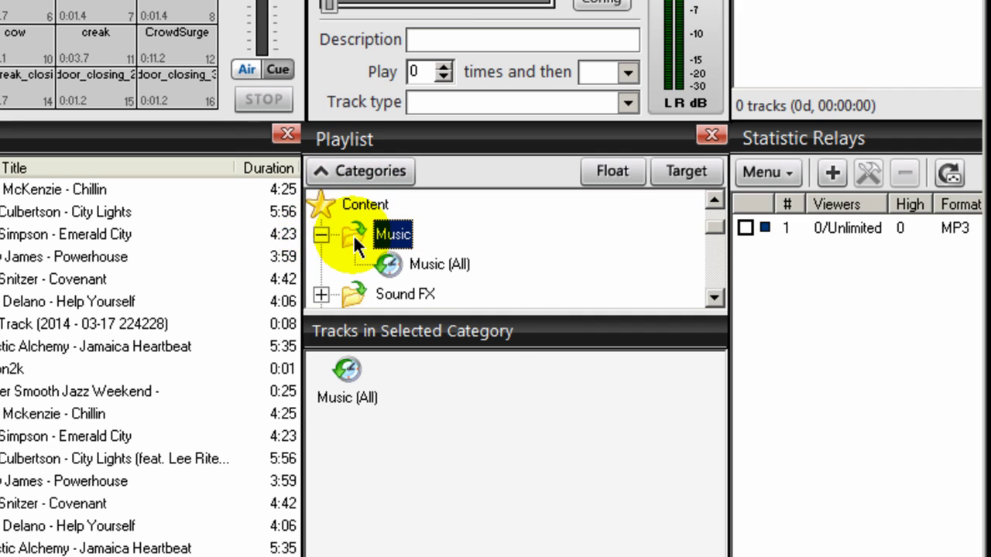
{"action": "right_click", "coordinate": [353, 234]}
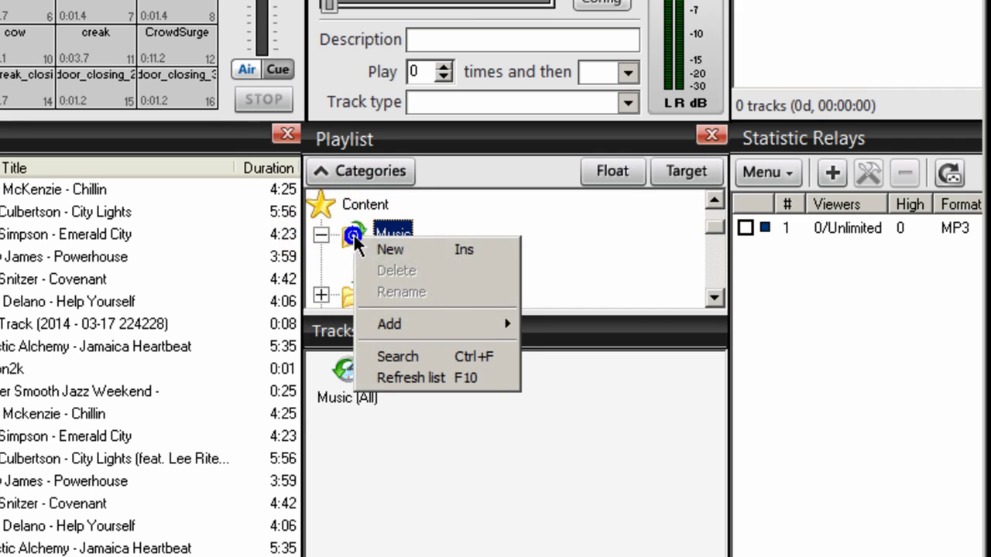
{"action": "left_click", "coordinate": [393, 249]}
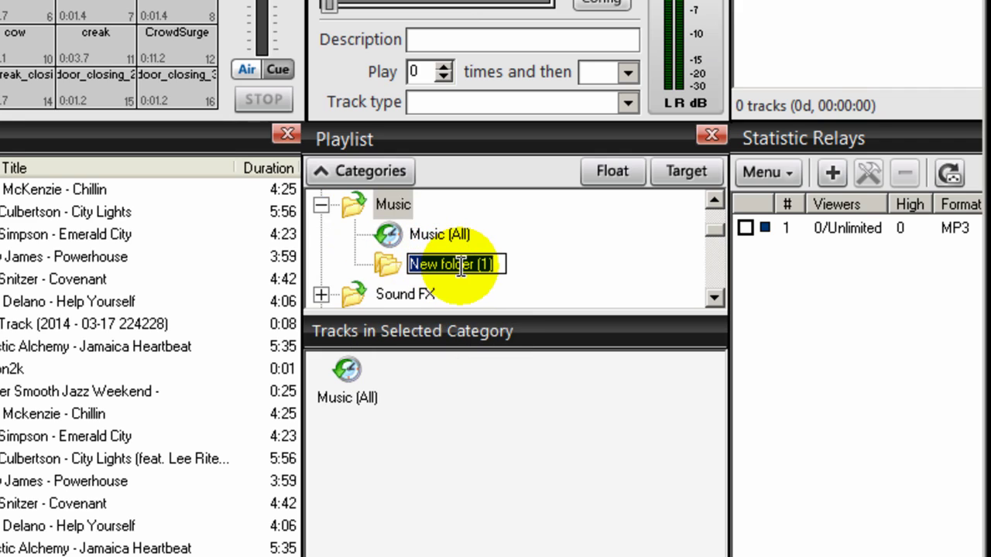
{"action": "type", "text": "S"}
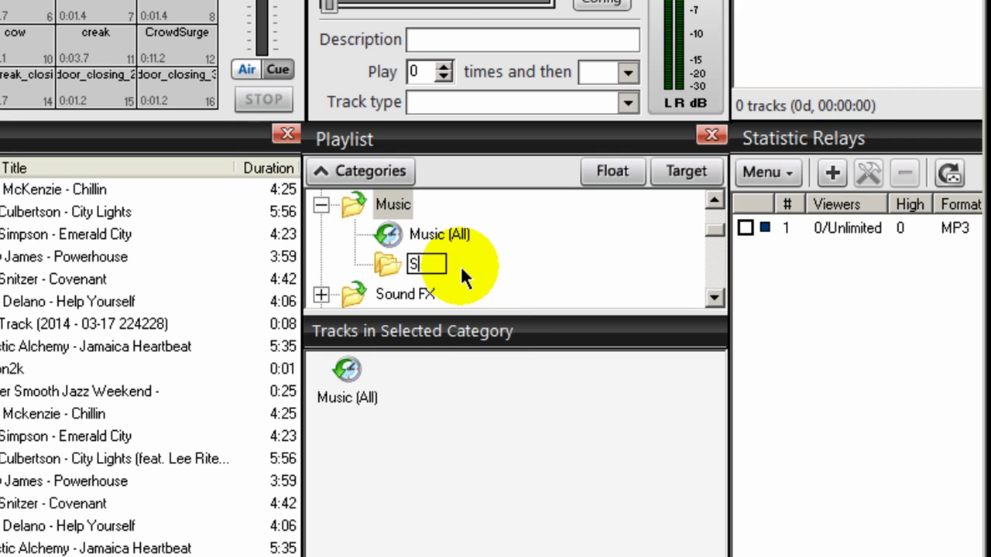
{"action": "type", "text": "mooth Jazz"}
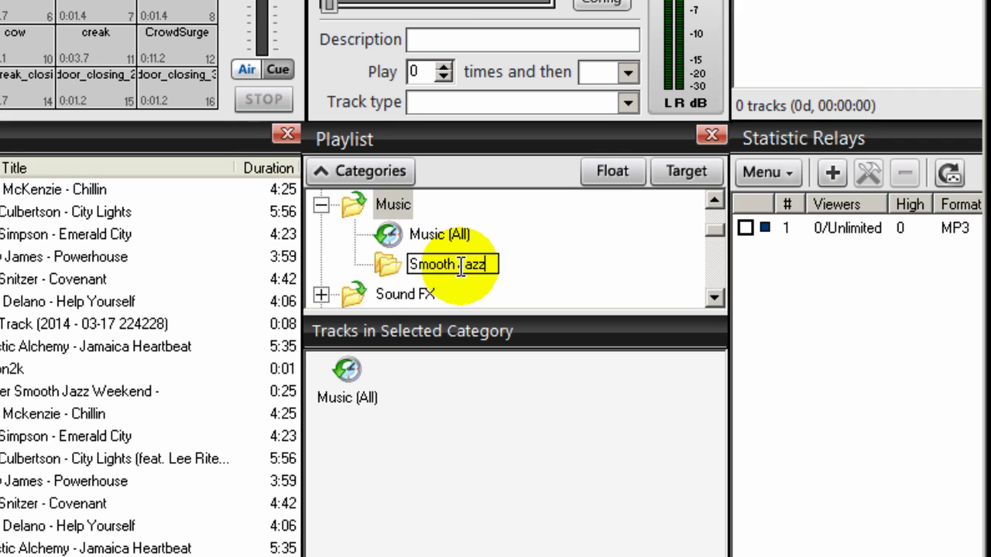
{"action": "left_click", "coordinate": [551, 270]}
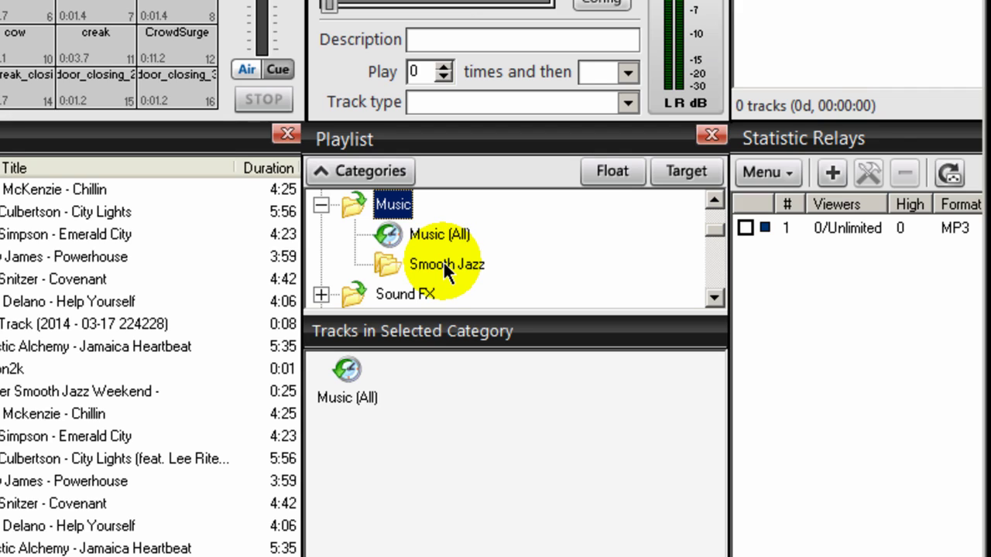
Step: Add the Sample Smooth Jazz directory, including subdirectories, to the Smooth Jazz category
{"action": "left_click", "coordinate": [390, 265]}
{"action": "left_click", "coordinate": [322, 368]}
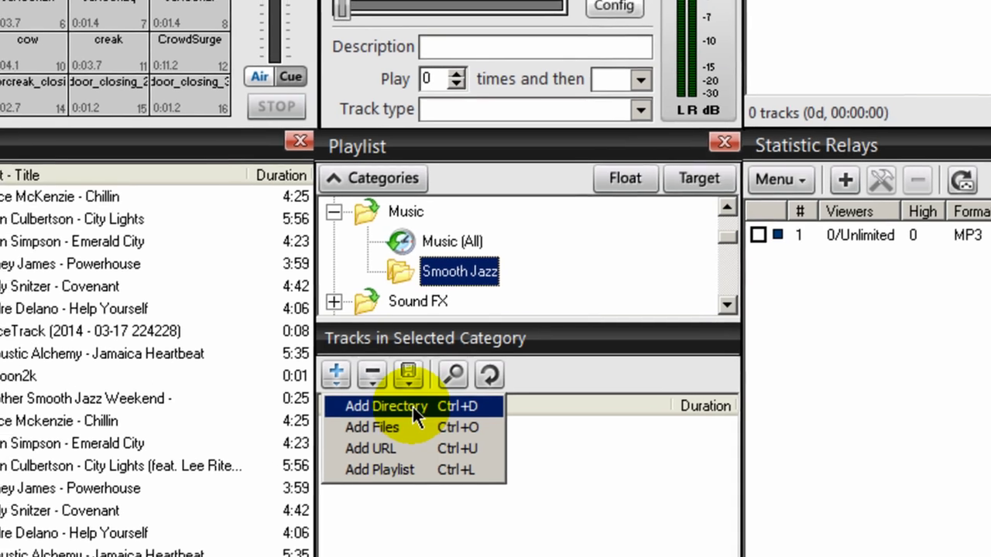
{"action": "left_click", "coordinate": [400, 399]}
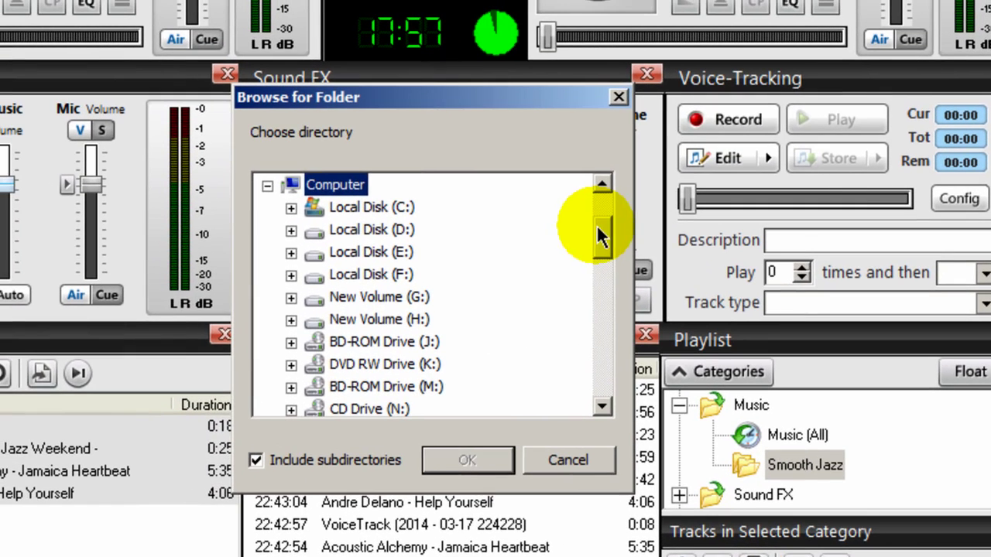
{"action": "left_click_drag", "start_coordinate": [601, 225], "coordinate": [596, 343]}
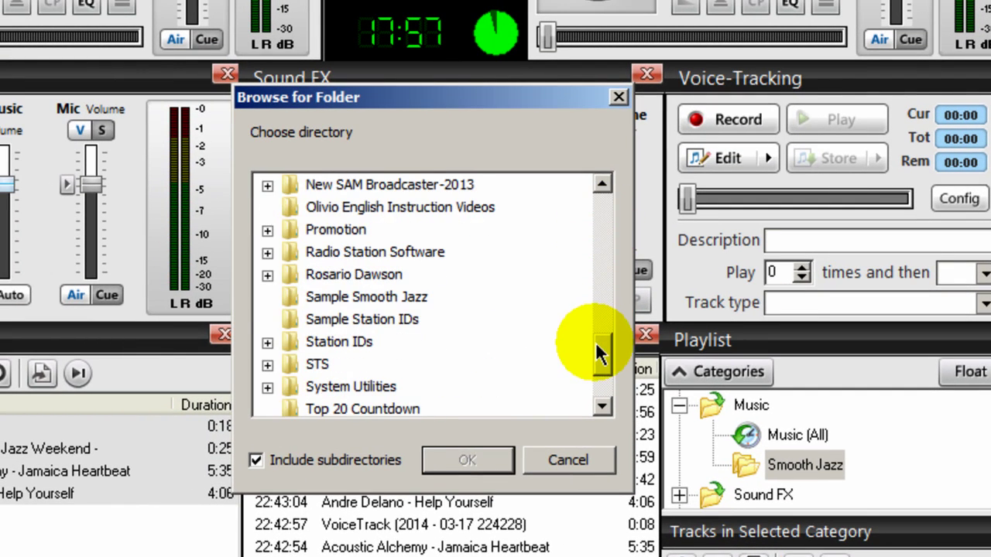
{"action": "left_click", "coordinate": [352, 298]}
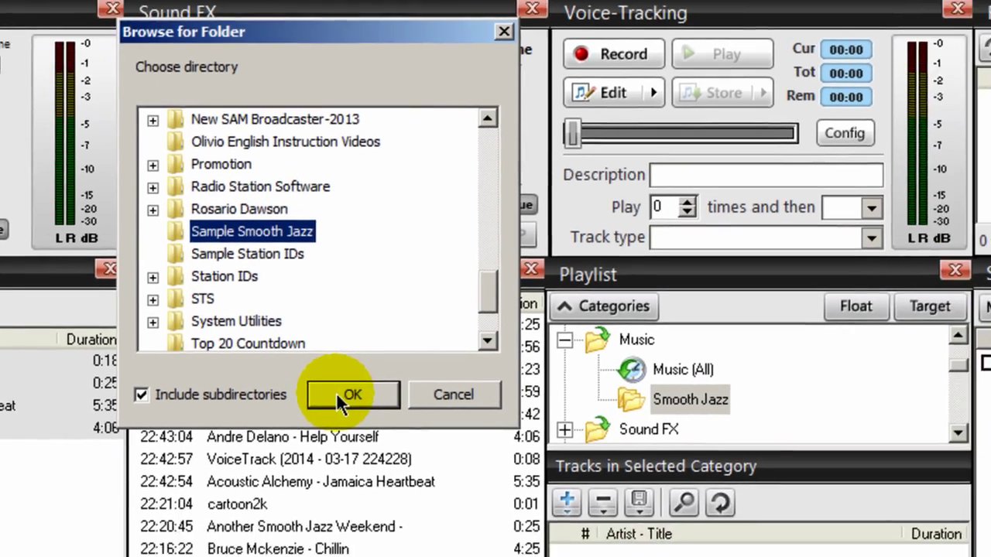
{"action": "left_click", "coordinate": [337, 396]}
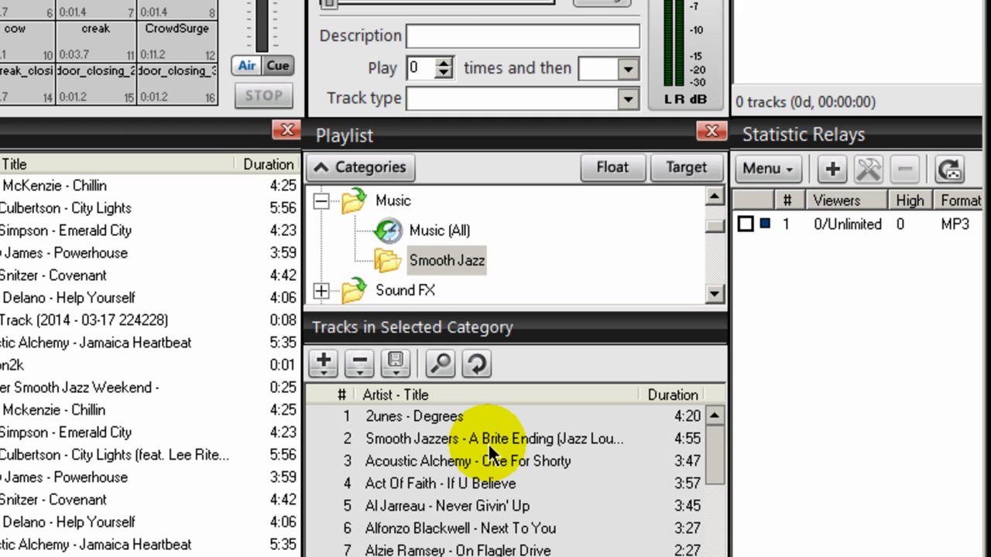
{"action": "key", "text": "ctrl+a"}
{"action": "mouse_move", "coordinate": [713, 459]}
{"action": "left_mouse_down"}
{"action": "mouse_move", "coordinate": [719, 541]}
{"action": "mouse_move", "coordinate": [714, 453]}
{"action": "left_mouse_up"}
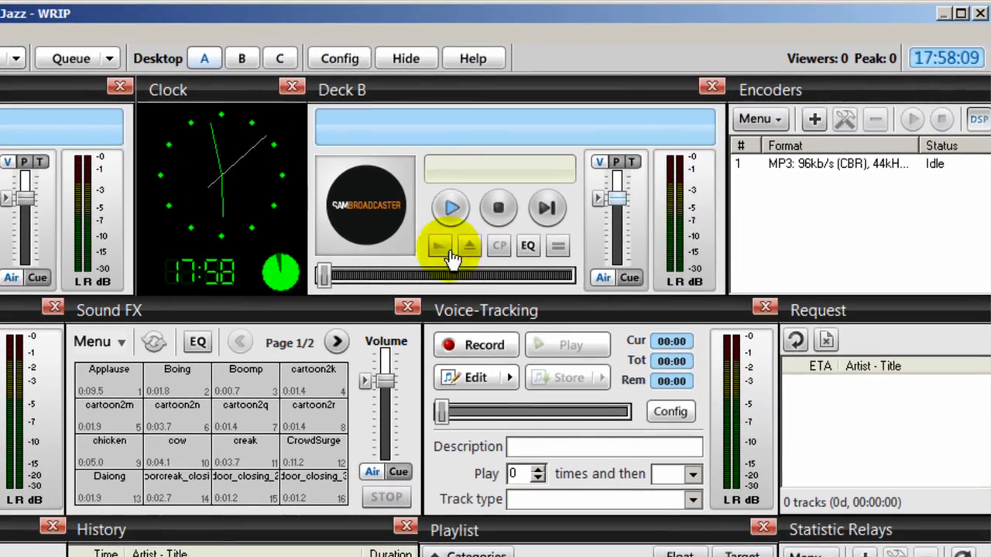
Step: In the playlist rotation rules, keep 3 songs in the queue and select the Clockwheel (Category rotation) logic module v2.0.0
{"action": "left_click", "coordinate": [340, 58]}
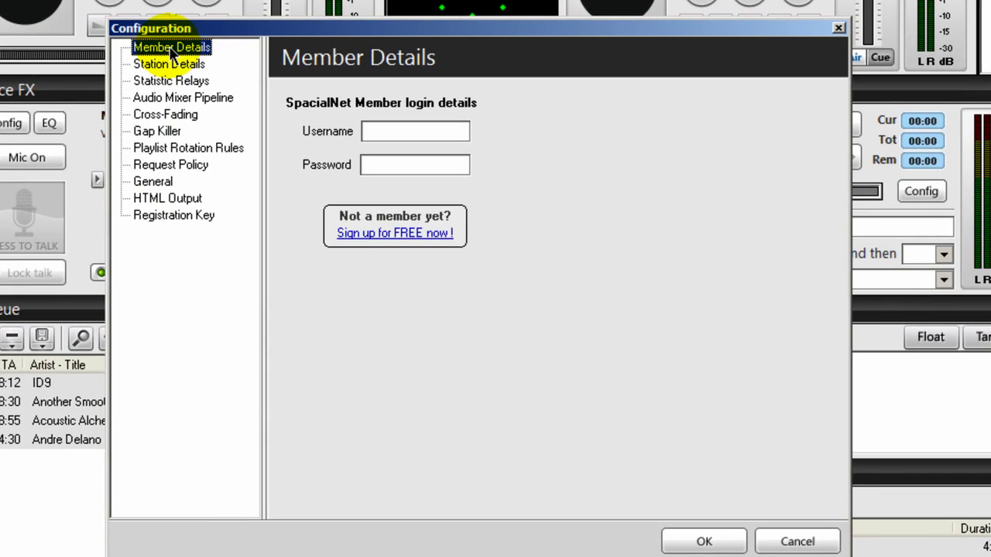
{"action": "left_click", "coordinate": [172, 147]}
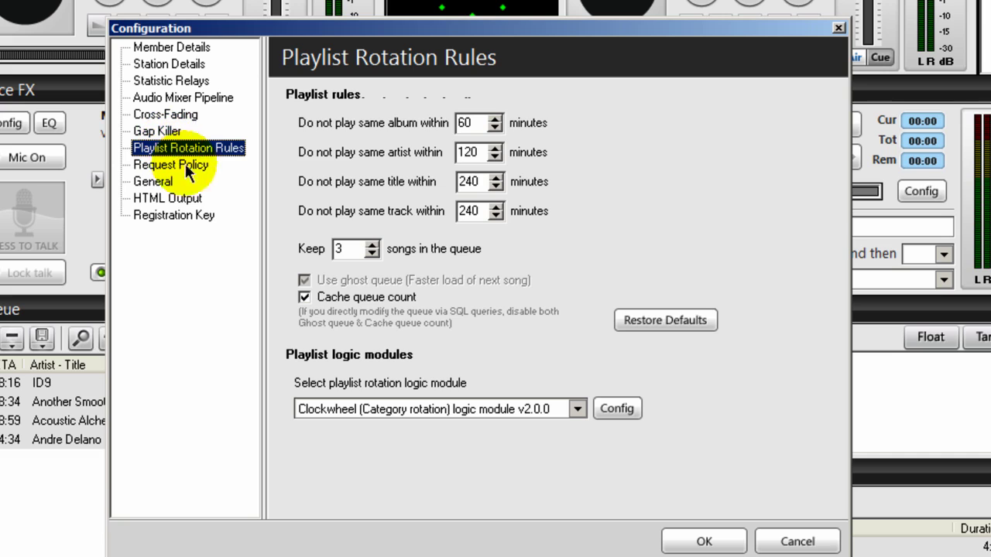
{"action": "double_click", "coordinate": [338, 250]}
{"action": "type", "text": "3"}
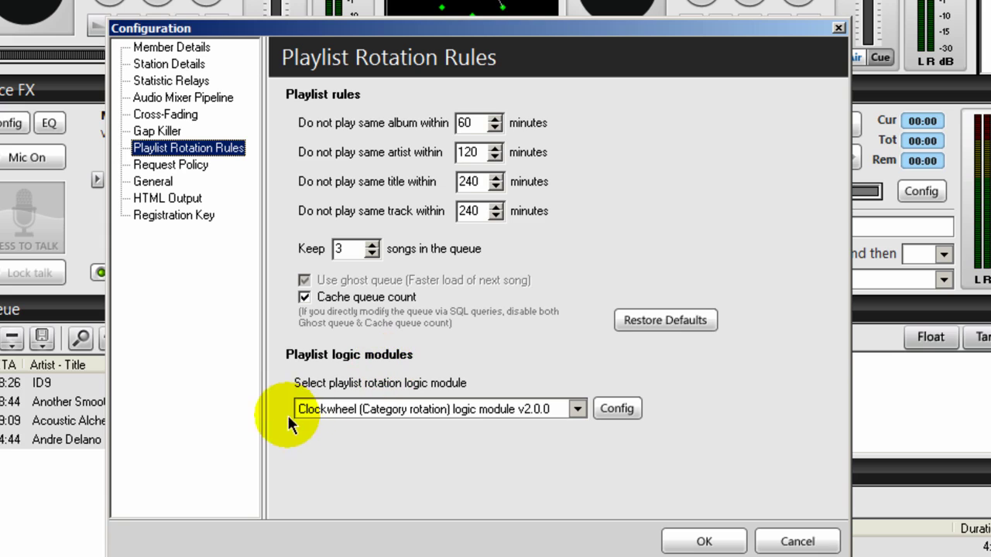
{"action": "left_click", "coordinate": [578, 409]}
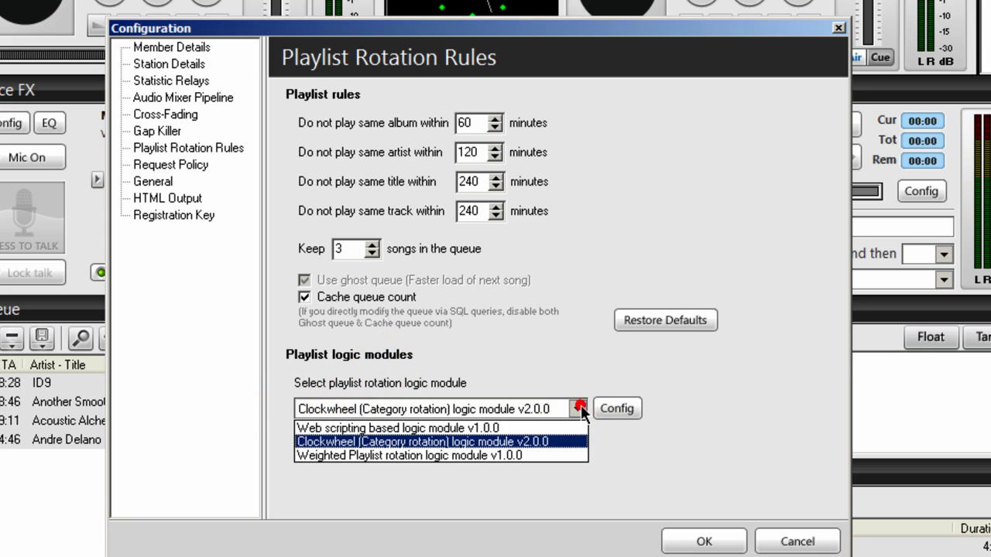
{"action": "left_click", "coordinate": [552, 445]}
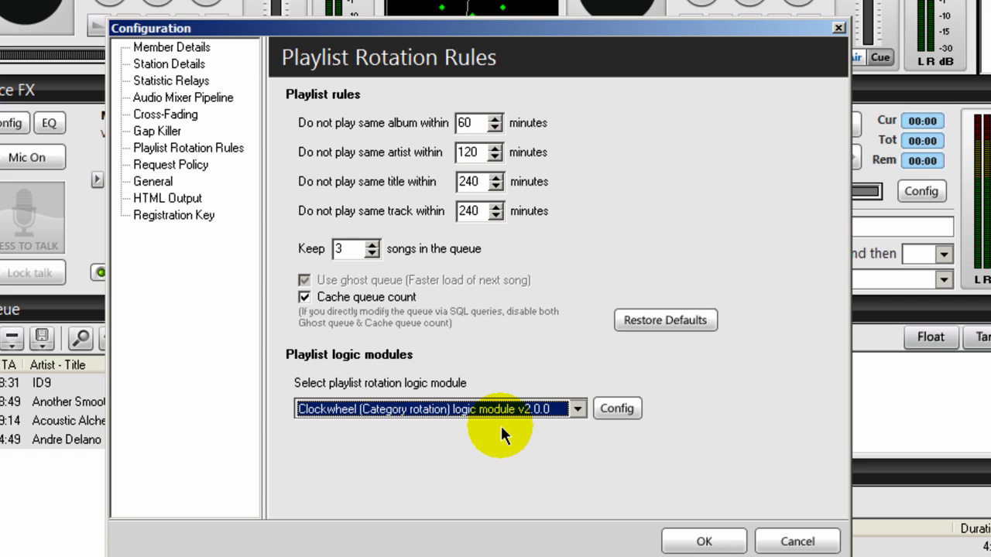
Step: Configure the clockwheel module by adding the Smooth Jazz category with Weighted selection and playlist rotation rules enforced
{"action": "left_click", "coordinate": [616, 410]}
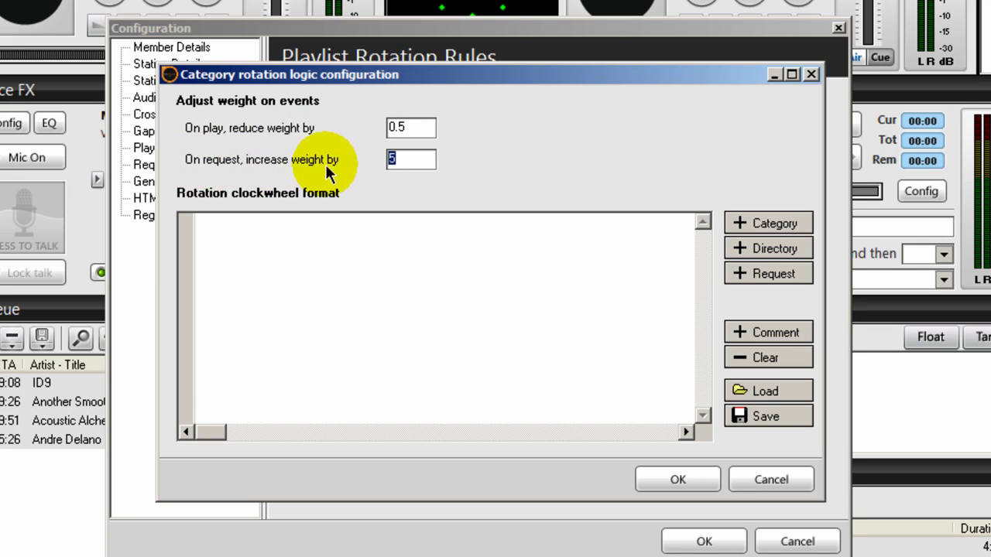
{"action": "left_click", "coordinate": [413, 159]}
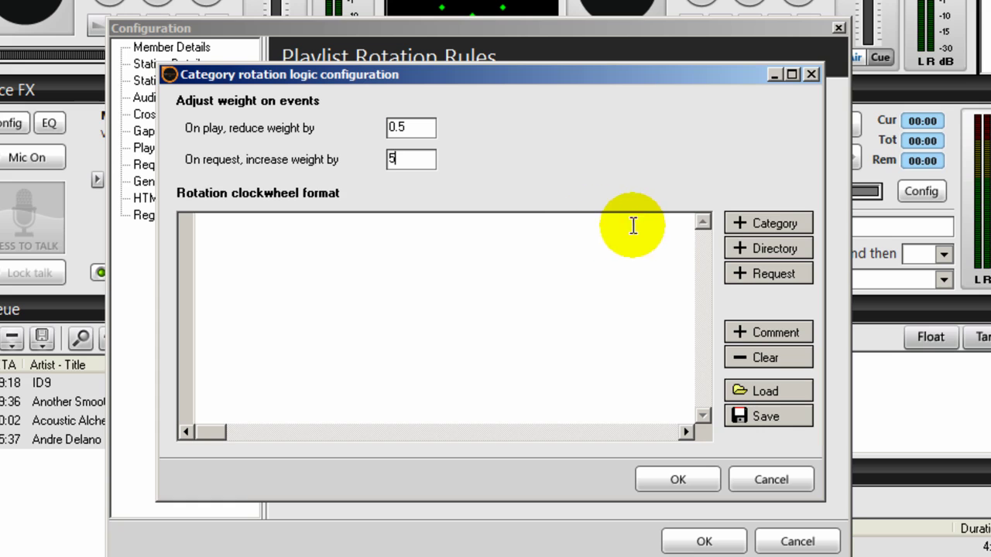
{"action": "left_click", "coordinate": [778, 224]}
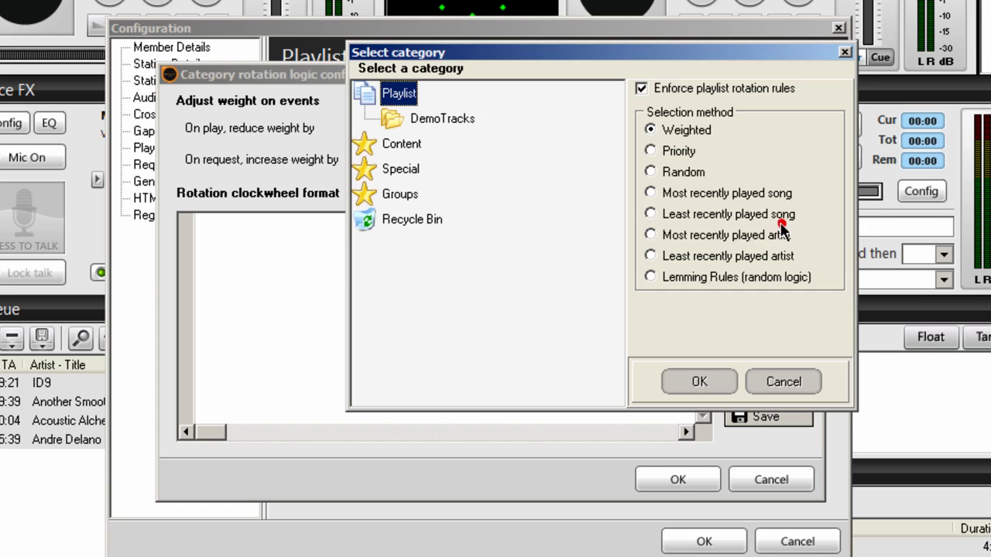
{"action": "double_click", "coordinate": [363, 151]}
{"action": "left_click", "coordinate": [364, 170]}
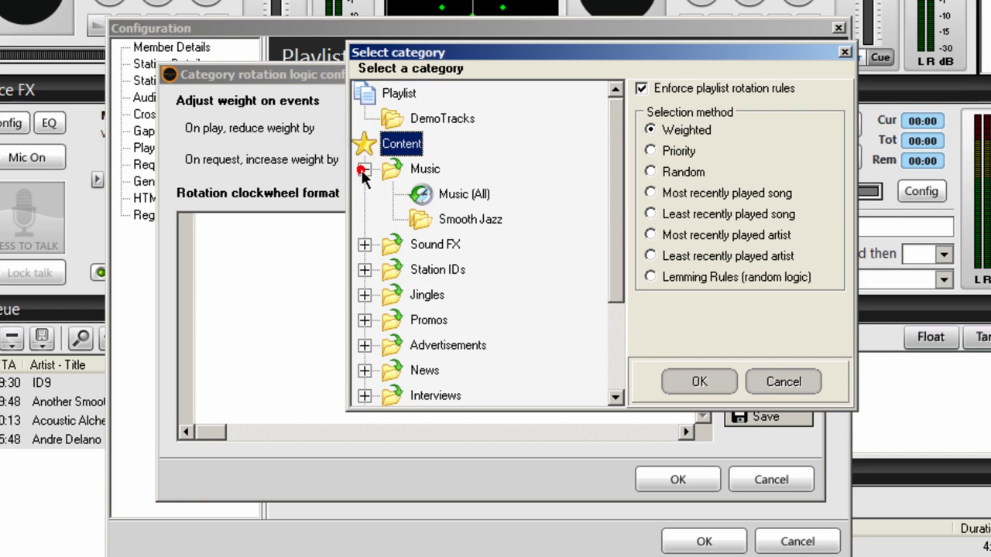
{"action": "left_click", "coordinate": [451, 221]}
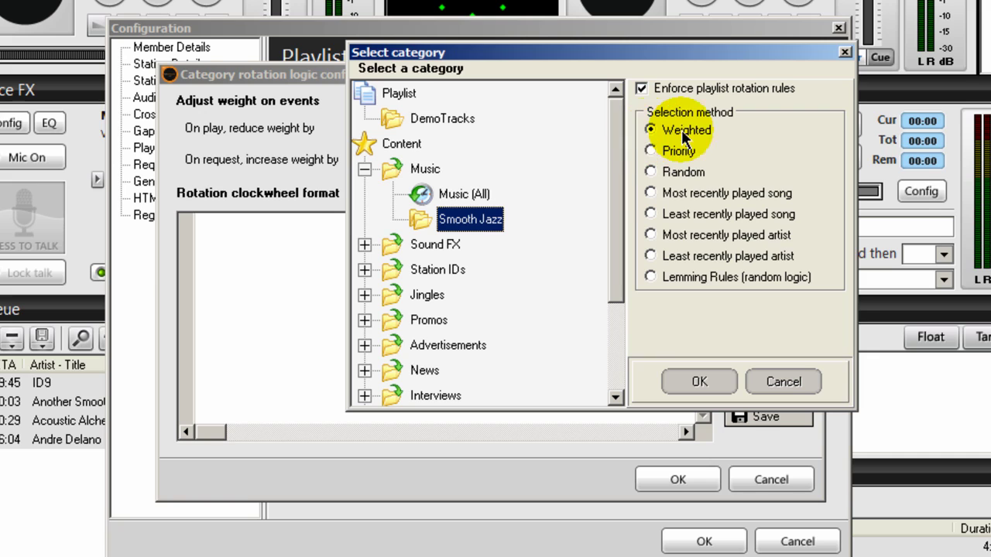
{"action": "left_click", "coordinate": [699, 381]}
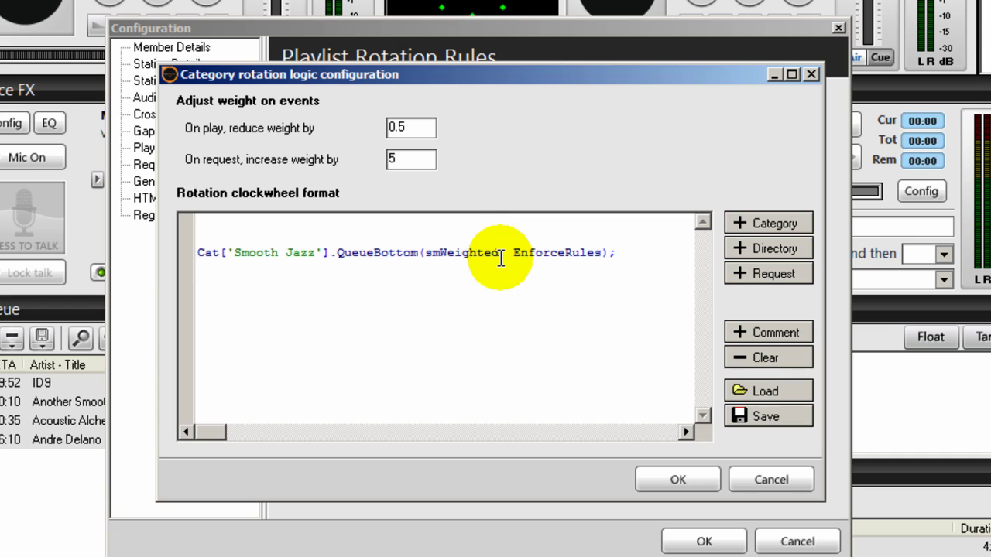
Step: Add a second Smooth Jazz entry below the first, using the Most recently played song method with rotation rules enforced
{"action": "left_click", "coordinate": [631, 252]}
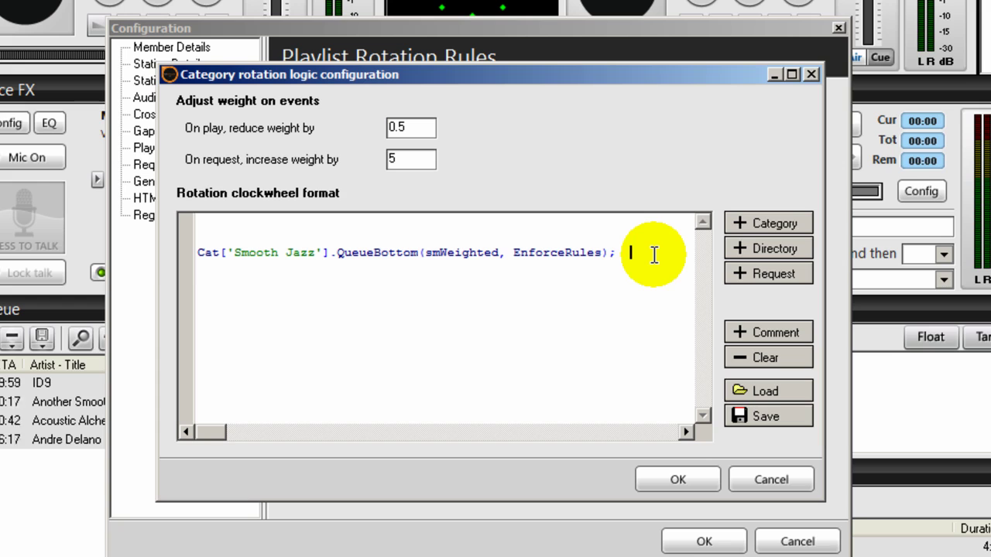
{"action": "key", "text": "Return"}
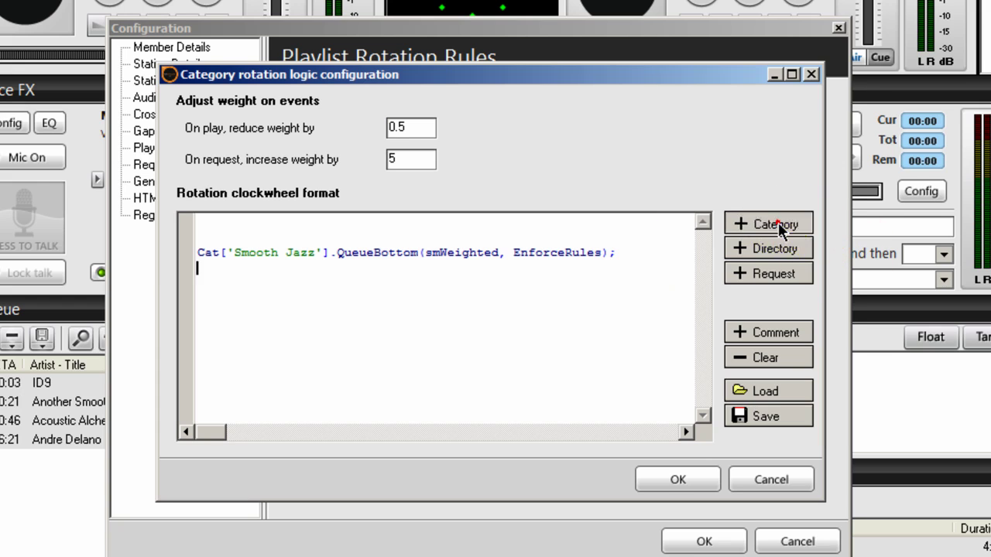
{"action": "left_click", "coordinate": [783, 223]}
{"action": "double_click", "coordinate": [366, 146]}
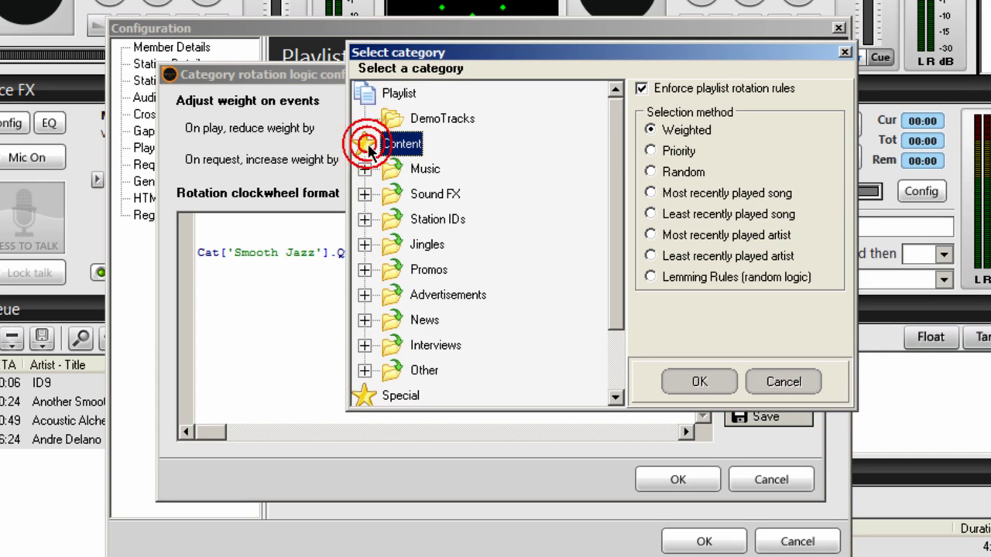
{"action": "left_click", "coordinate": [364, 170]}
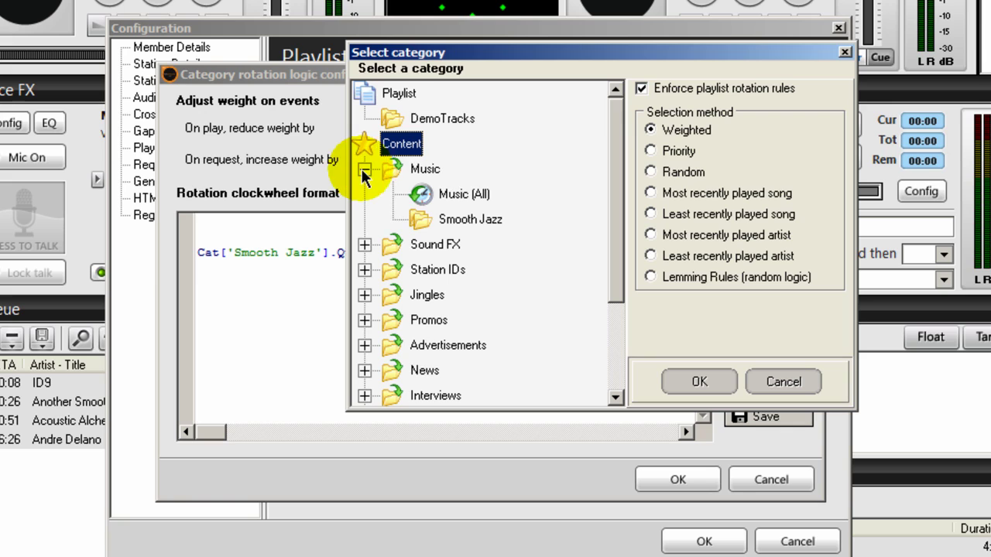
{"action": "left_click", "coordinate": [465, 220]}
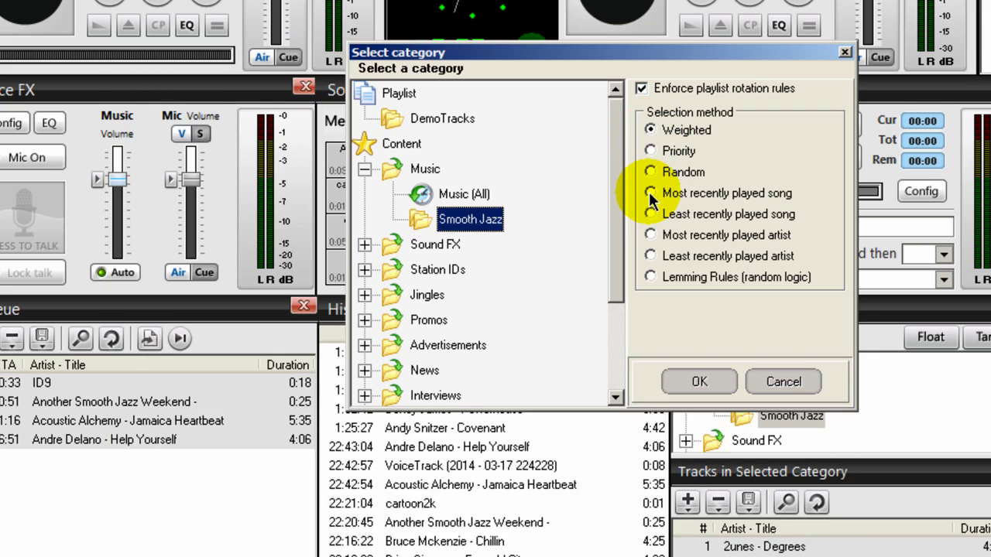
{"action": "left_click", "coordinate": [648, 192]}
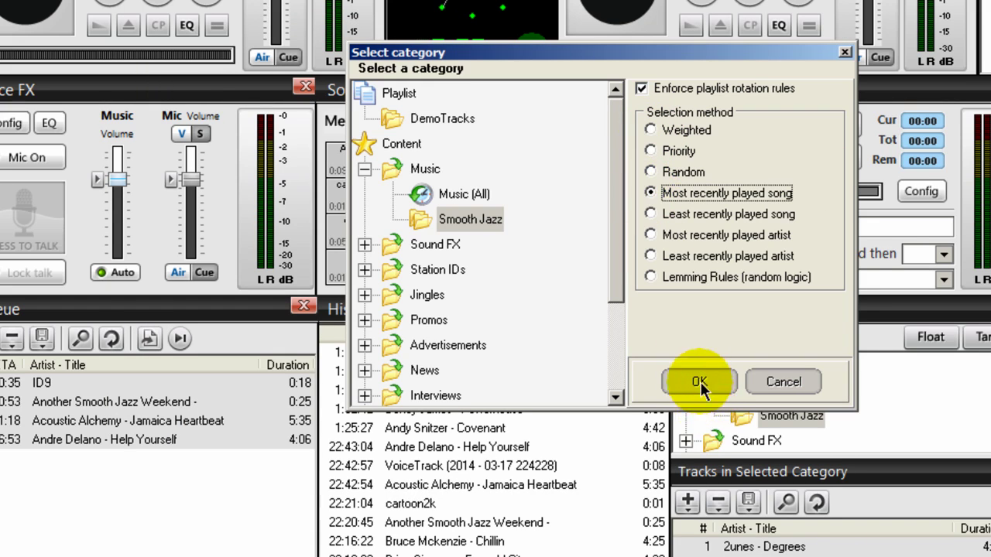
{"action": "left_click", "coordinate": [699, 383]}
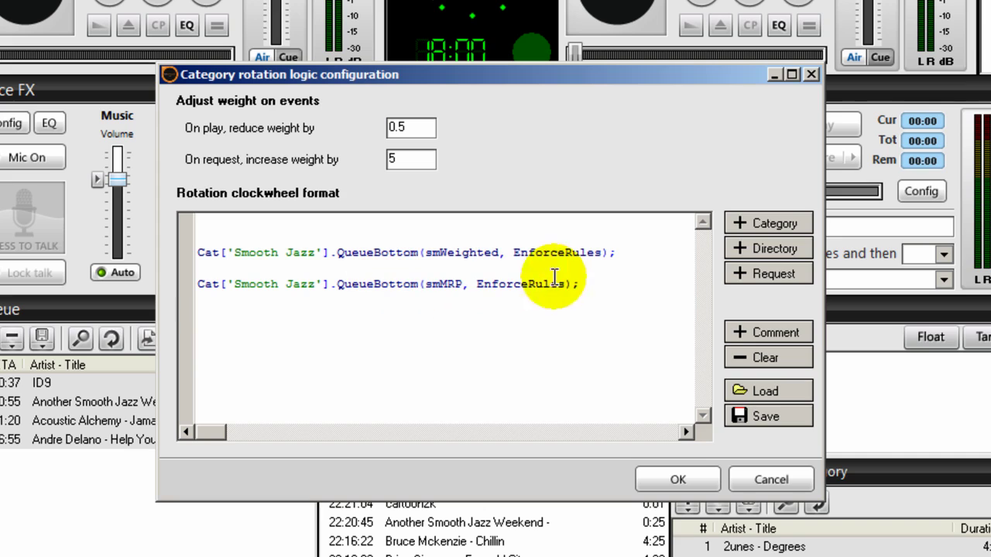
Step: Add a third Smooth Jazz entry below the second, using the Random selection method with playlist rotation rules enforced
{"action": "left_click", "coordinate": [593, 283]}
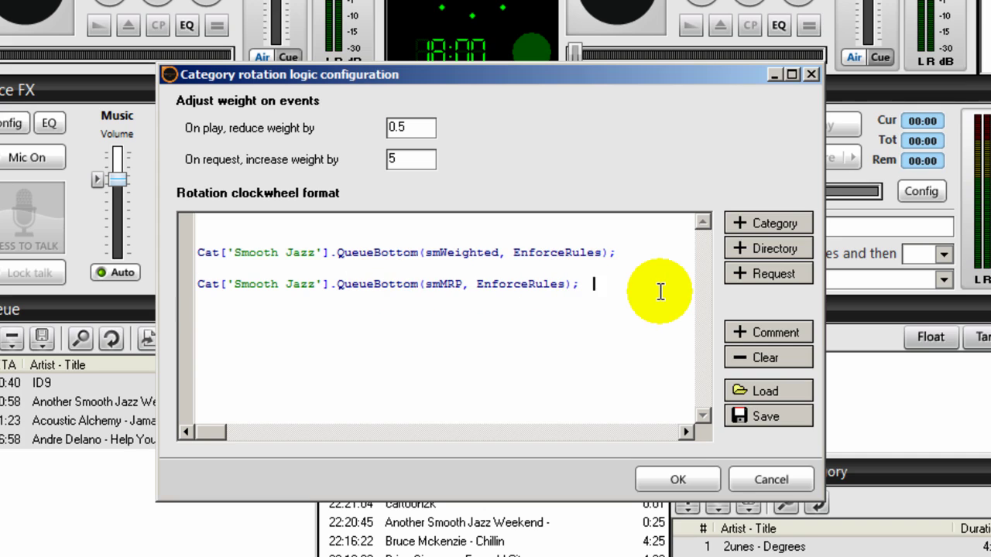
{"action": "key", "text": "Return"}
{"action": "left_click", "coordinate": [767, 222]}
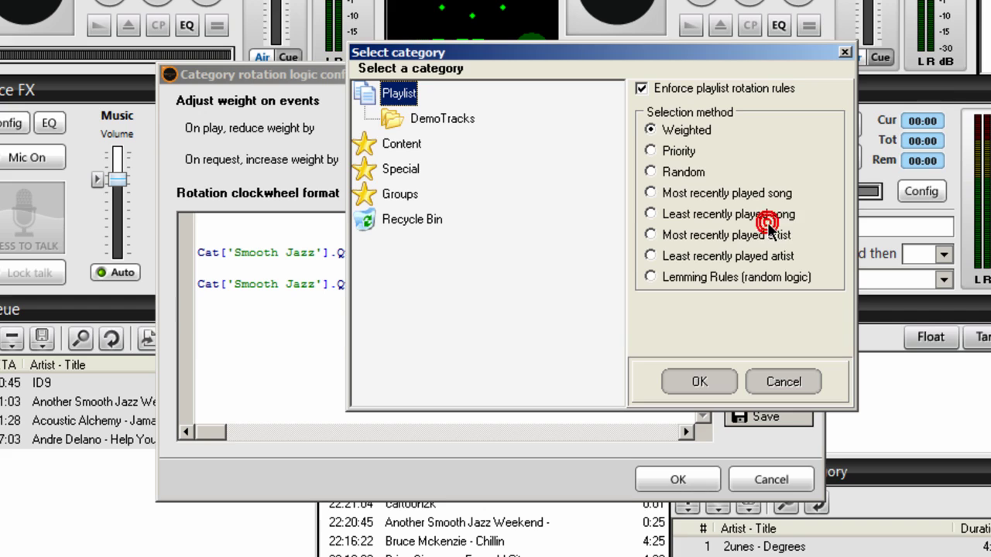
{"action": "left_click", "coordinate": [364, 147]}
{"action": "double_click", "coordinate": [363, 147]}
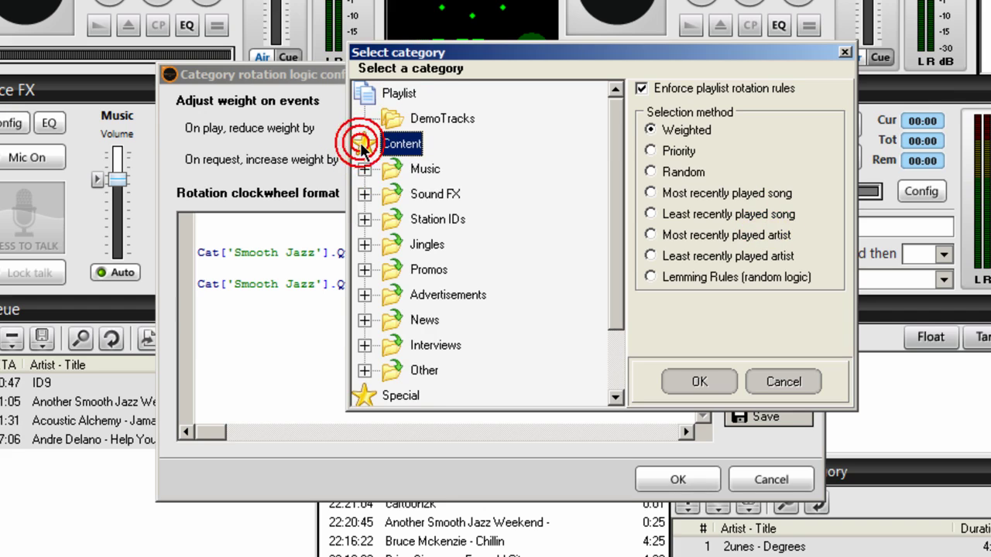
{"action": "left_click", "coordinate": [363, 170]}
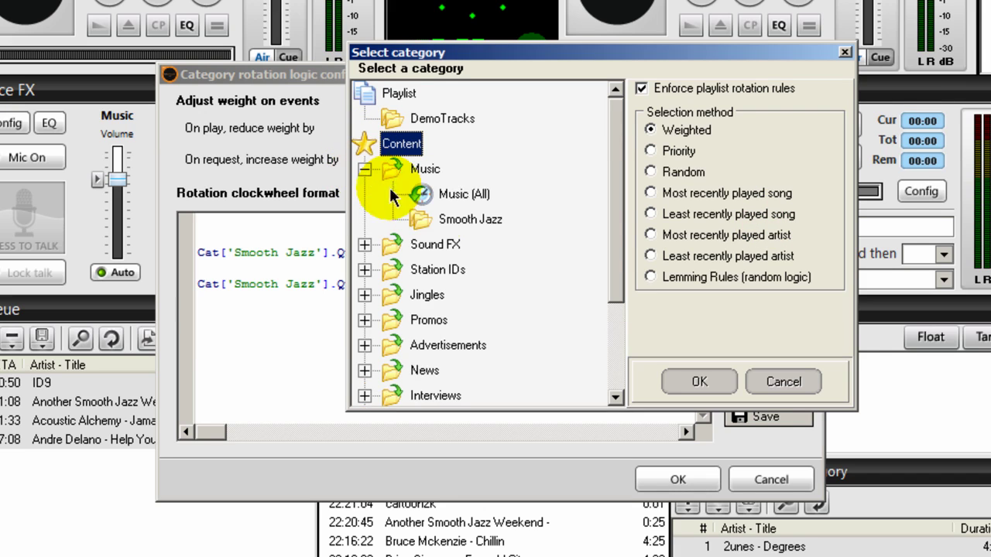
{"action": "left_click", "coordinate": [453, 221]}
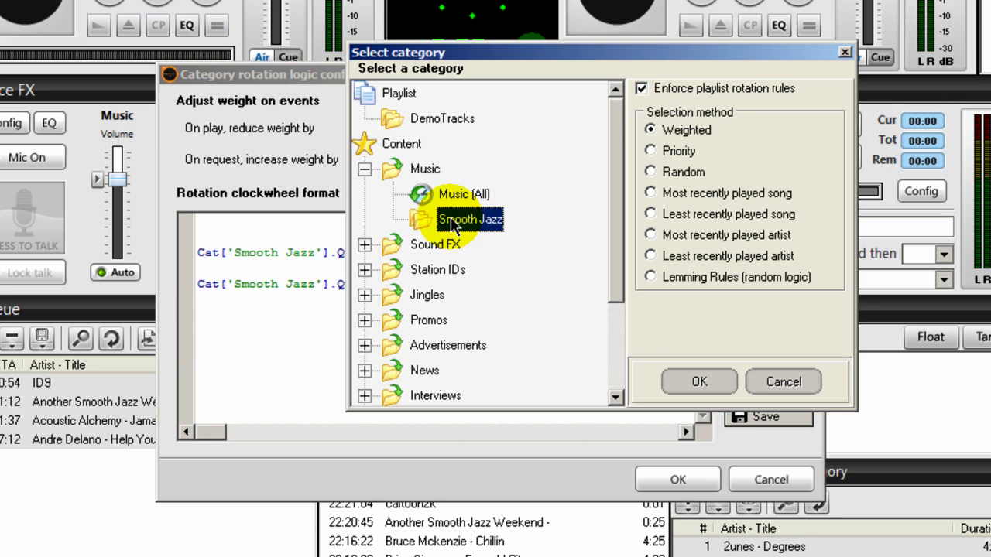
{"action": "left_click", "coordinate": [649, 171]}
{"action": "left_click", "coordinate": [699, 382]}
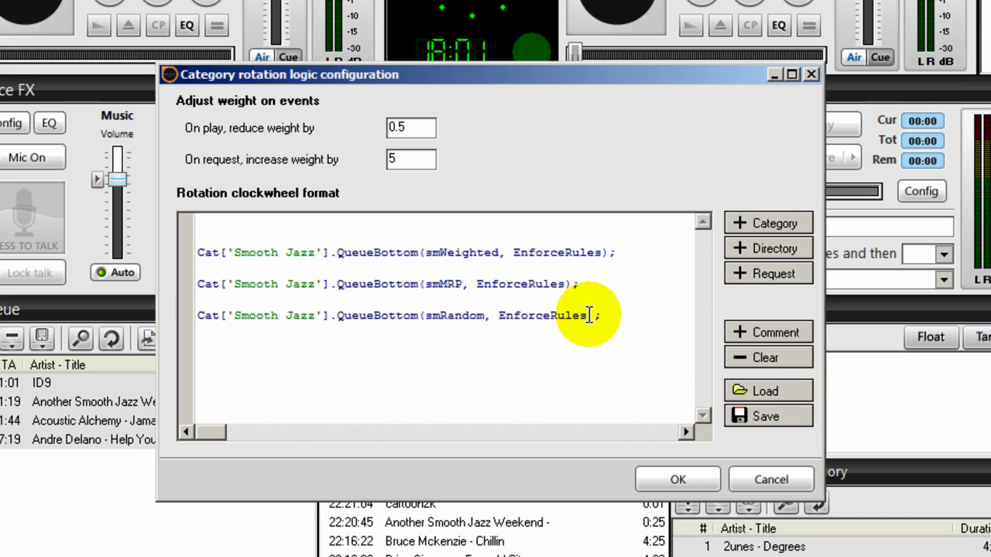
Step: Add a Playlist category entry using the Least recently played artist method with rules enforced, and remove the extra blank line above the first entry
{"action": "left_click", "coordinate": [773, 226]}
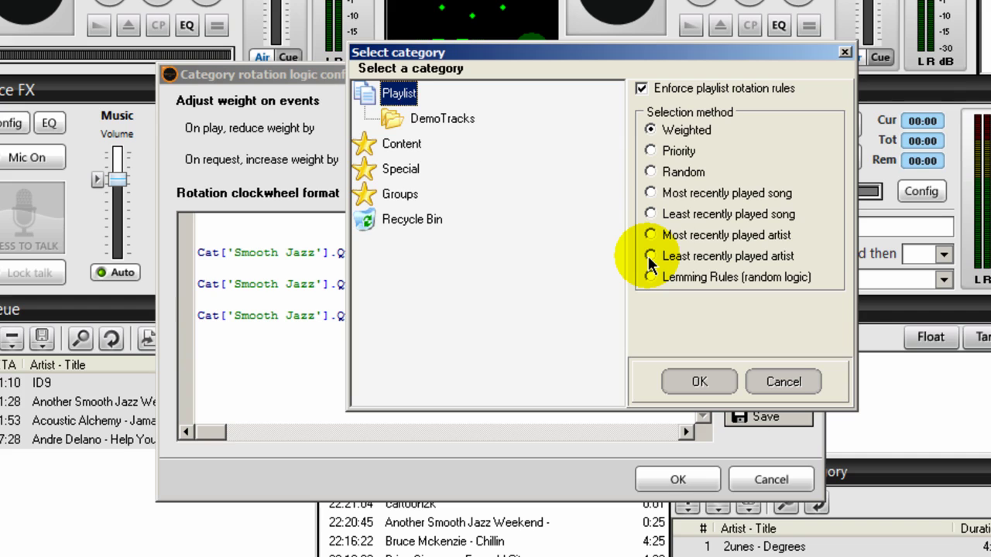
{"action": "left_click", "coordinate": [650, 255]}
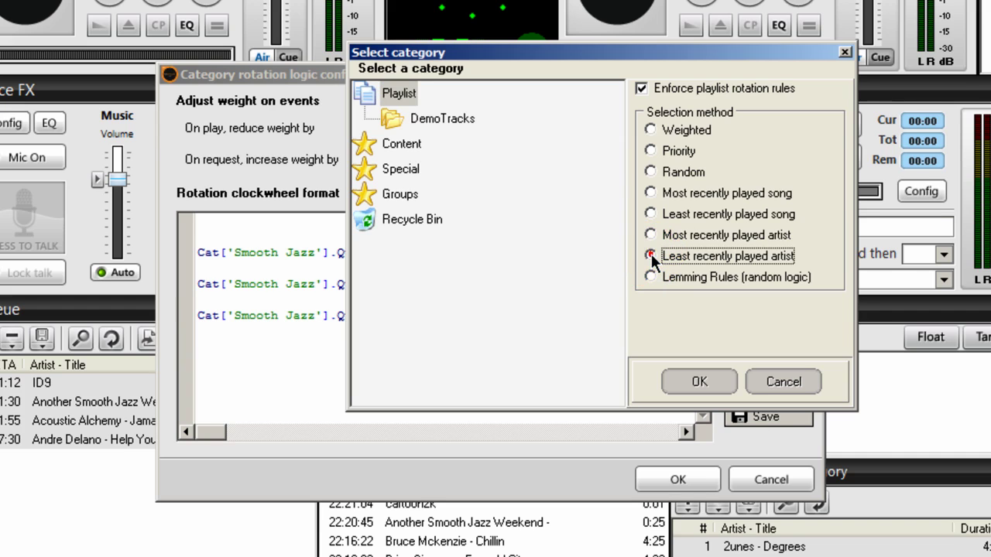
{"action": "left_click", "coordinate": [699, 377]}
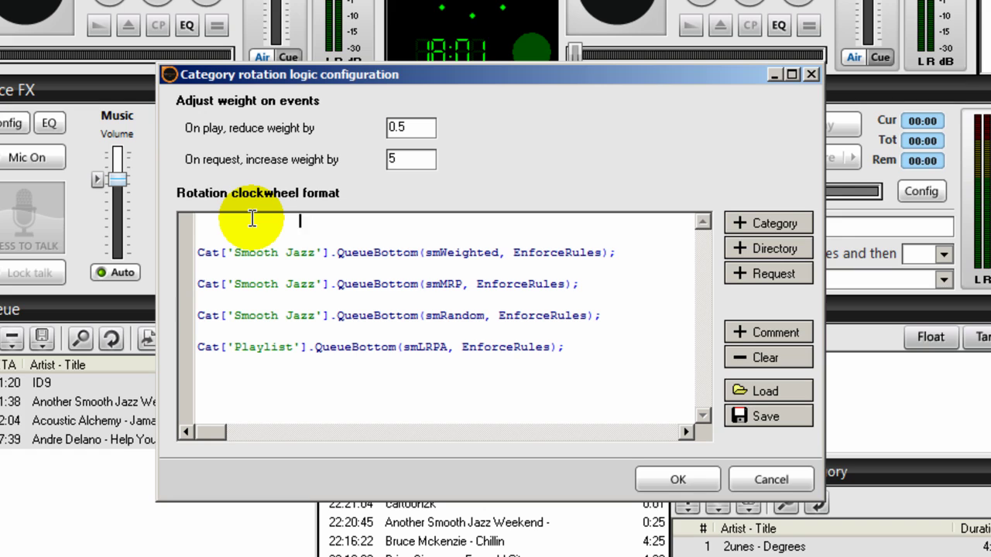
{"action": "key", "text": "Delete"}
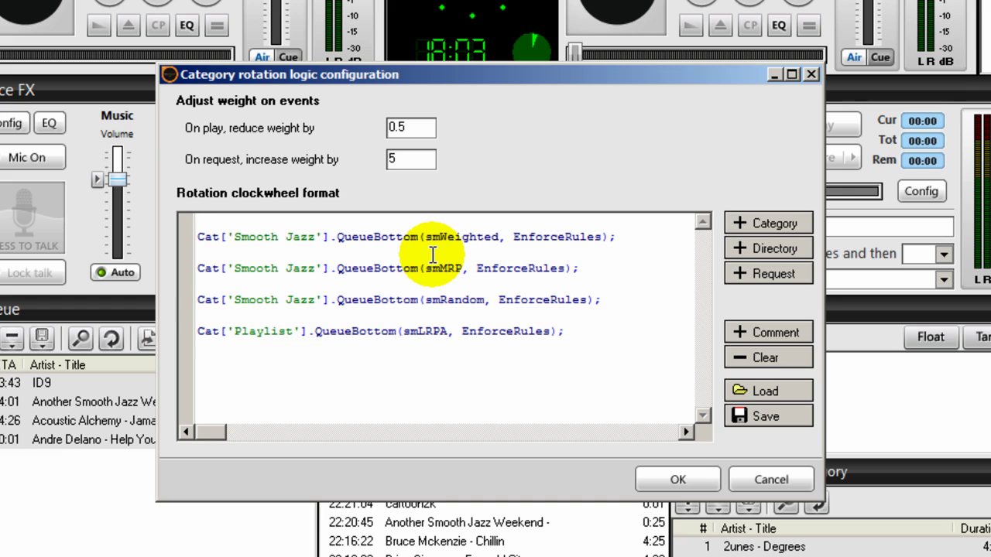
Step: Save the clockwheel rotation script as smoothjazz in the clockwheels folder and accept the rotation configuration
{"action": "left_click", "coordinate": [767, 416]}
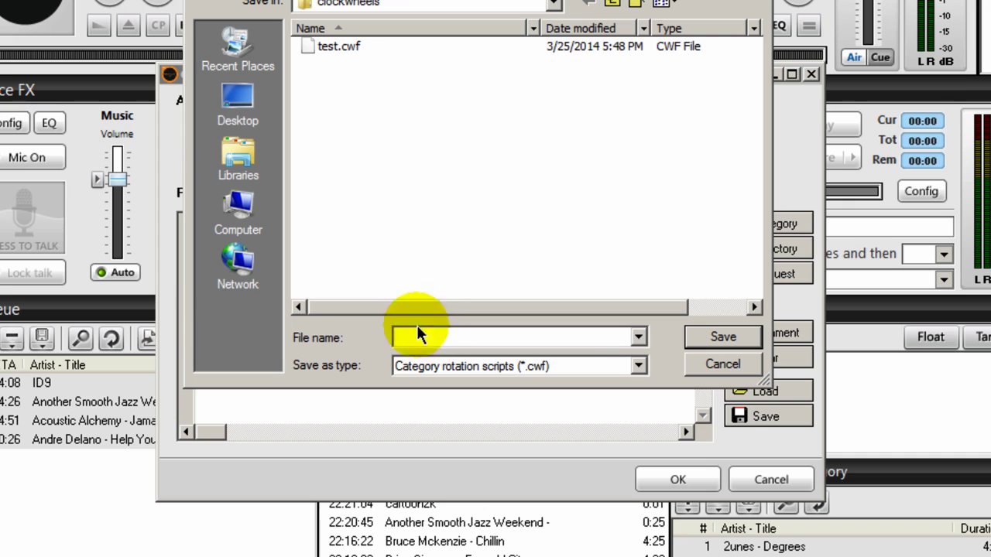
{"action": "left_click", "coordinate": [552, 6]}
{"action": "left_click_drag", "start_coordinate": [552, 157], "coordinate": [548, 111]}
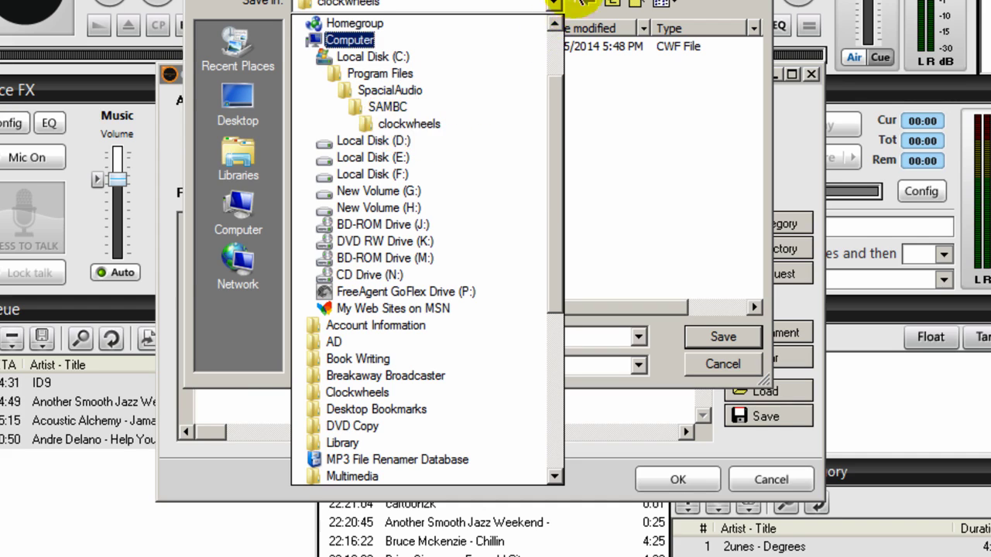
{"action": "key", "text": "Escape"}
{"action": "left_click", "coordinate": [417, 337]}
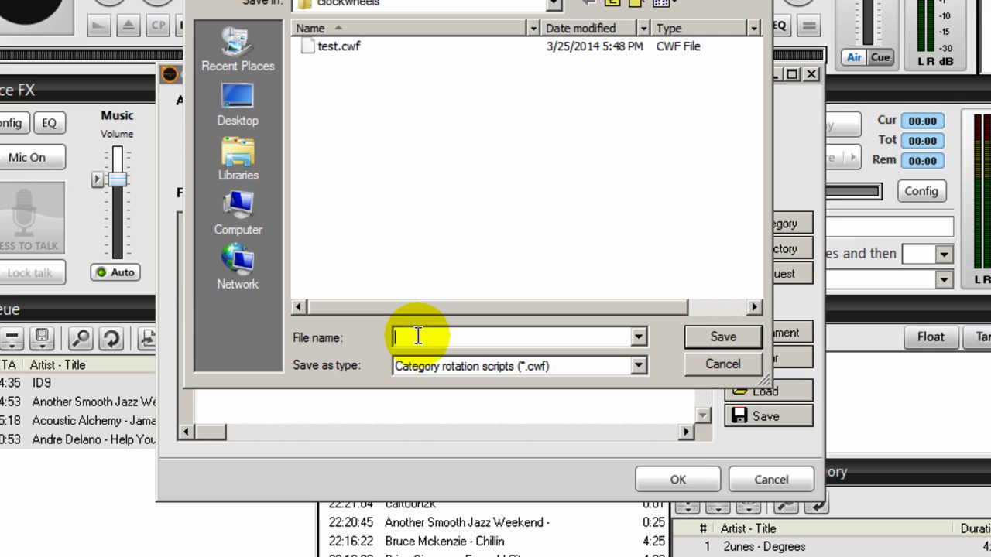
{"action": "type", "text": "smoot"}
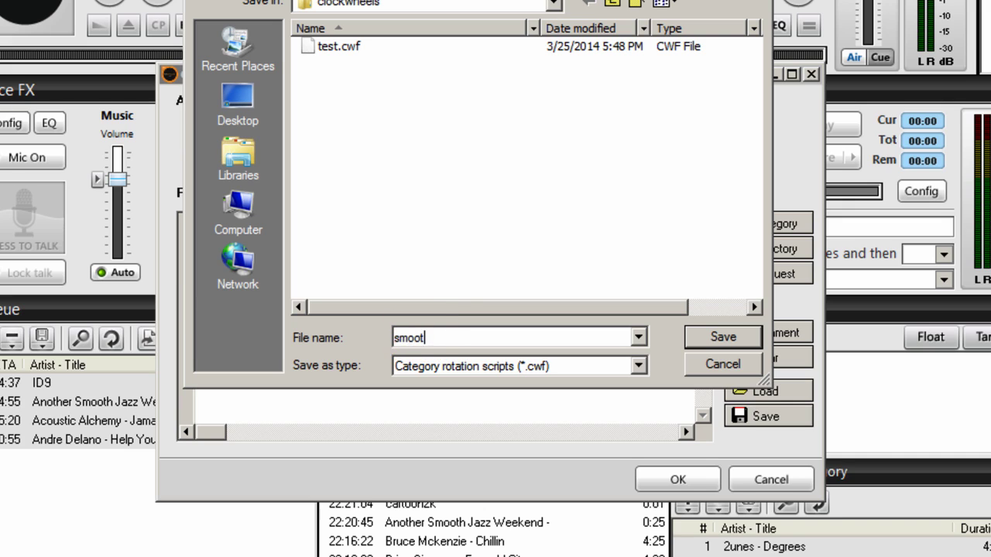
{"action": "type", "text": "hjazz"}
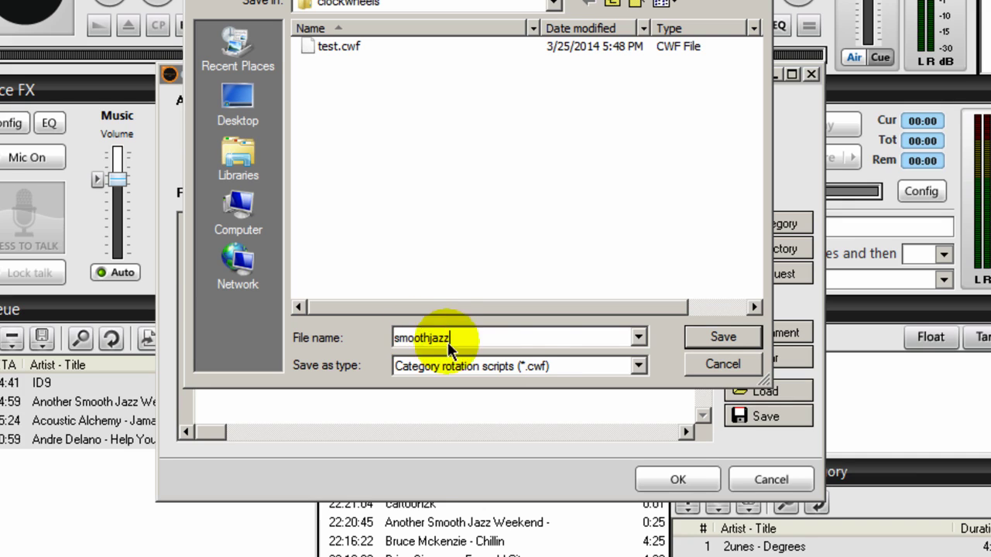
{"action": "left_click", "coordinate": [690, 337]}
{"action": "left_click", "coordinate": [684, 482]}
{"action": "left_click", "coordinate": [704, 541]}
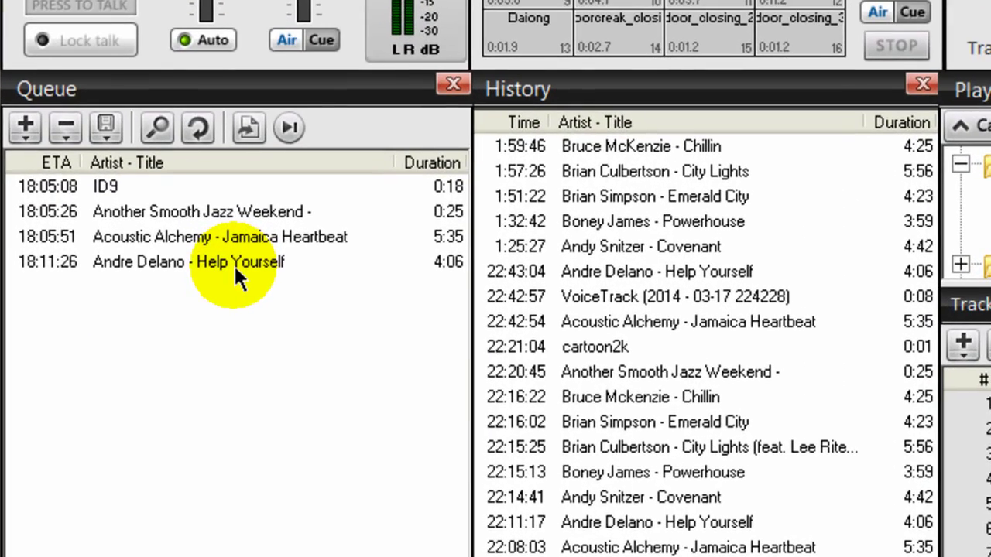
Step: Remove all four songs, from ID9 to Andre Delano - Help Yourself, from the queue
{"action": "left_click", "coordinate": [96, 189]}
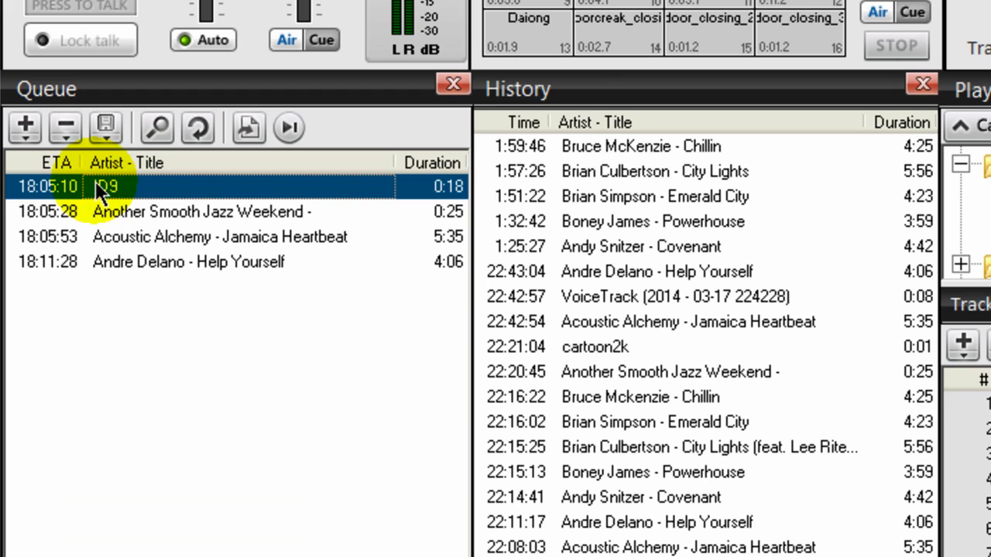
{"action": "left_click_drag", "start_coordinate": [104, 188], "coordinate": [108, 262]}
{"action": "right_click", "coordinate": [122, 229]}
{"action": "mouse_move", "coordinate": [189, 341]}
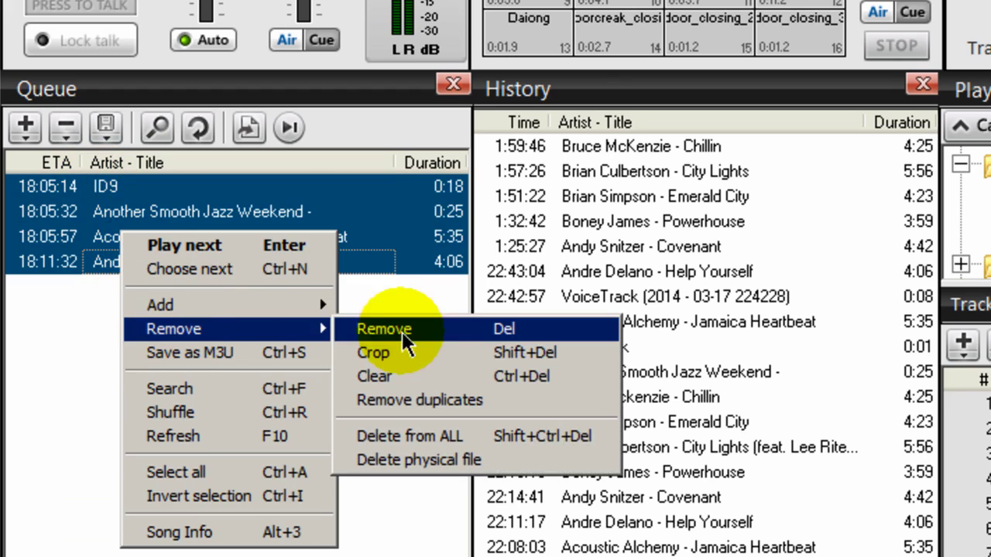
{"action": "left_click", "coordinate": [441, 339]}
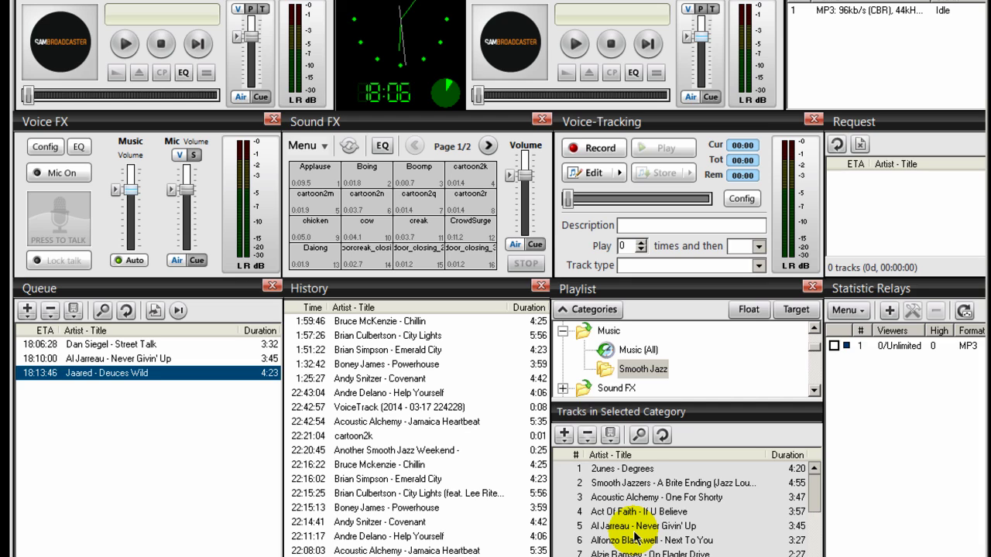
Step: Look through the tracks in the Smooth Jazz category
{"action": "left_click", "coordinate": [596, 471]}
{"action": "left_click", "coordinate": [607, 483]}
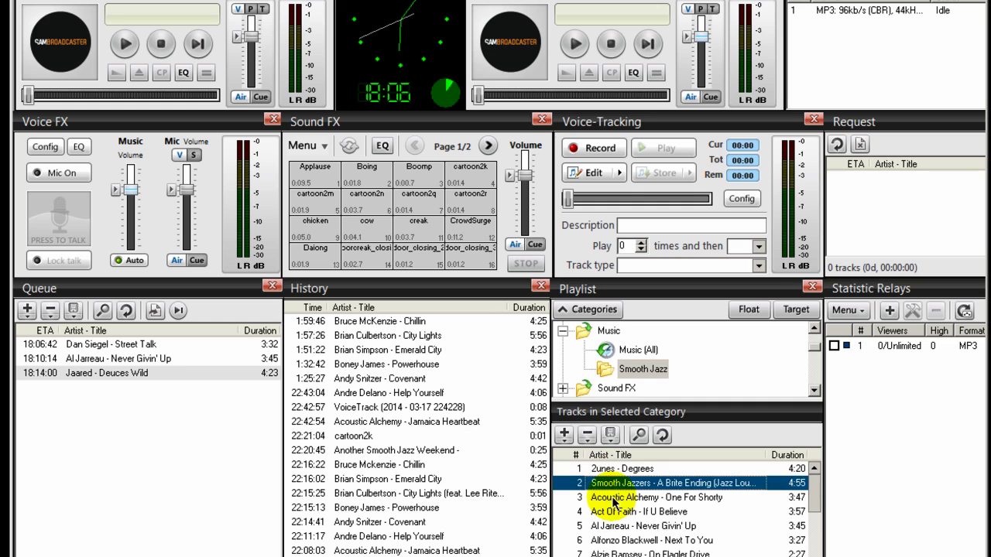
{"action": "left_click", "coordinate": [602, 469]}
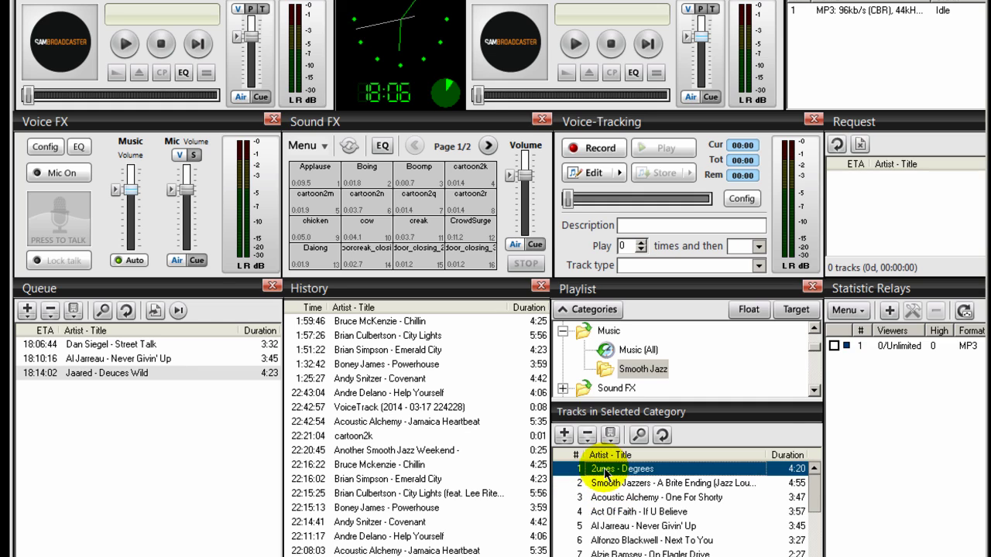
{"action": "left_click", "coordinate": [611, 497]}
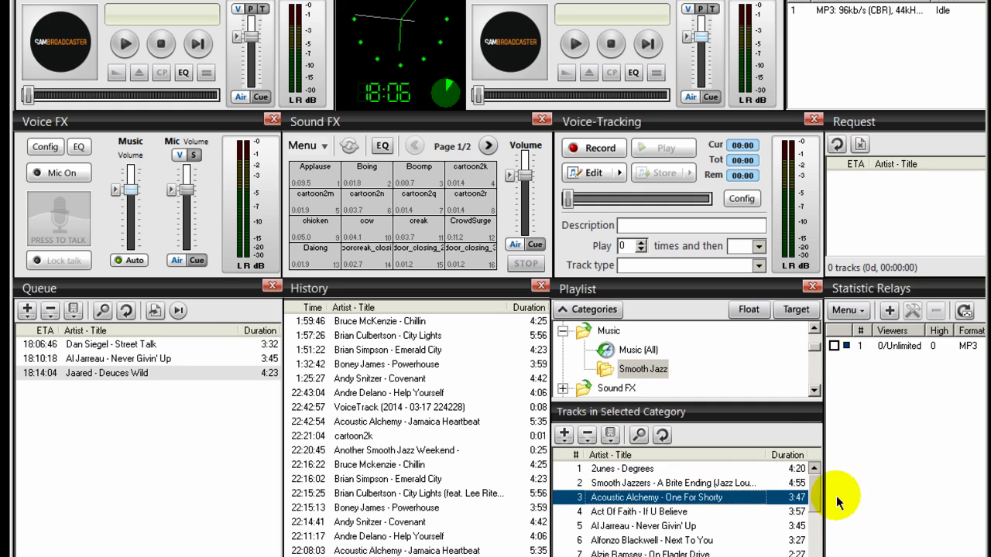
{"action": "scroll", "coordinate": [811, 495], "scroll_direction": "down", "scroll_amount": 2}
{"action": "scroll", "coordinate": [813, 480], "scroll_direction": "up", "scroll_amount": 2}
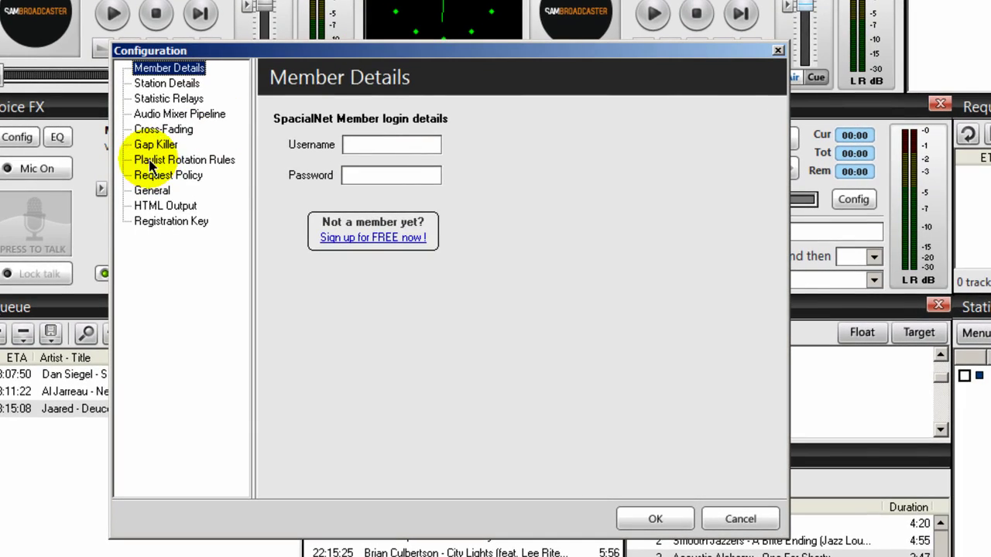
Step: Review the playlist rotation rules and the clockwheel format of the category rotation logic module
{"action": "left_click", "coordinate": [159, 160]}
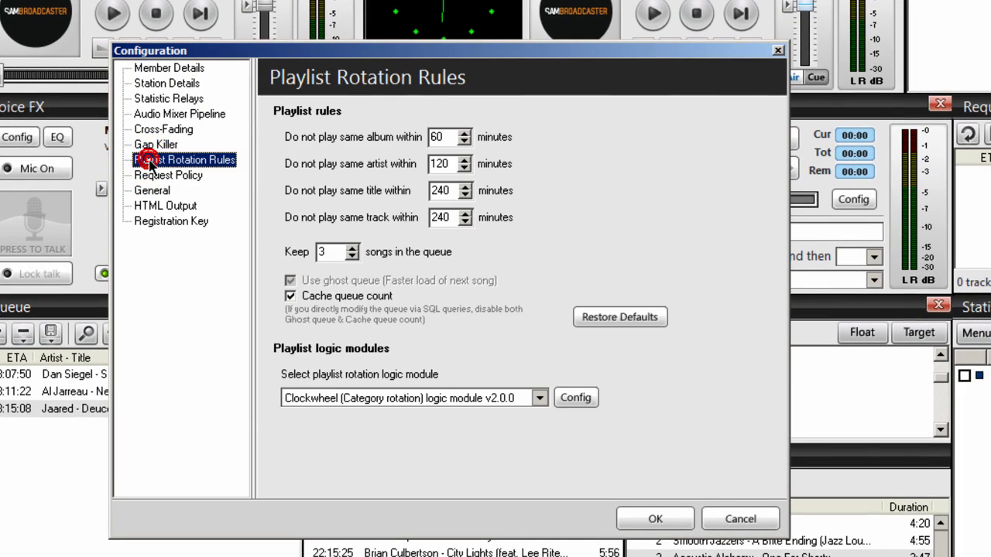
{"action": "left_click", "coordinate": [569, 399]}
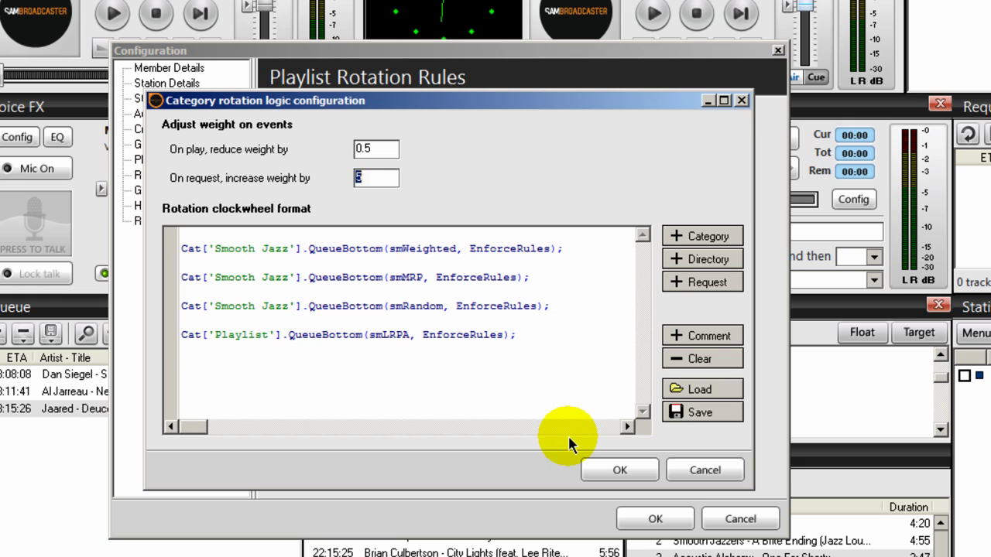
{"action": "left_click", "coordinate": [620, 473]}
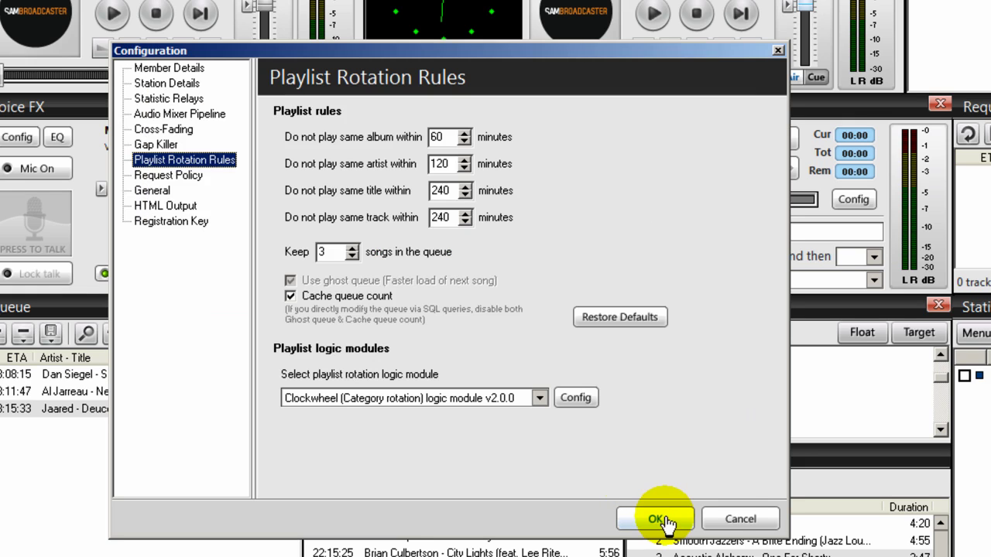
{"action": "left_click", "coordinate": [658, 519]}
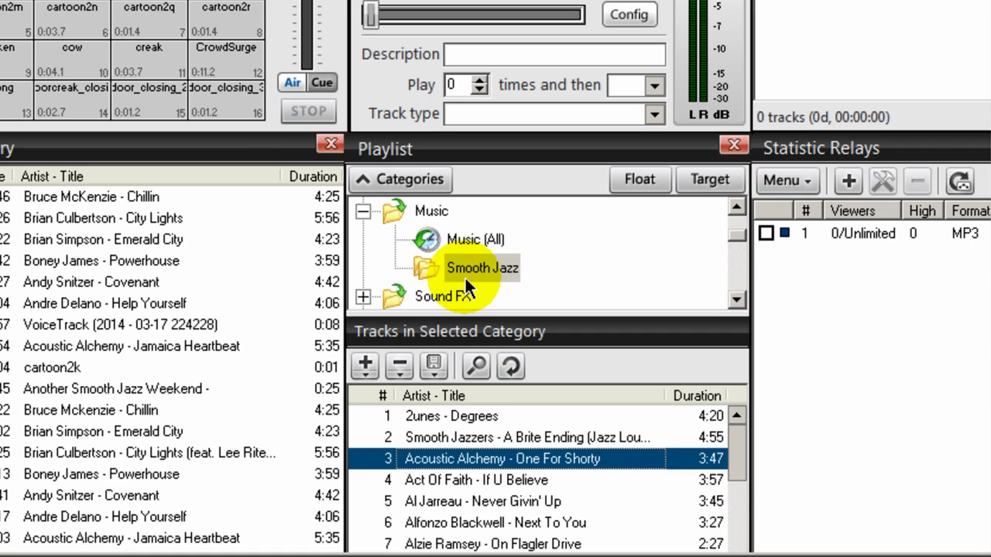
Step: Create a new category named Top of the Hour under Station IDs in the playlist
{"action": "left_click", "coordinate": [736, 300]}
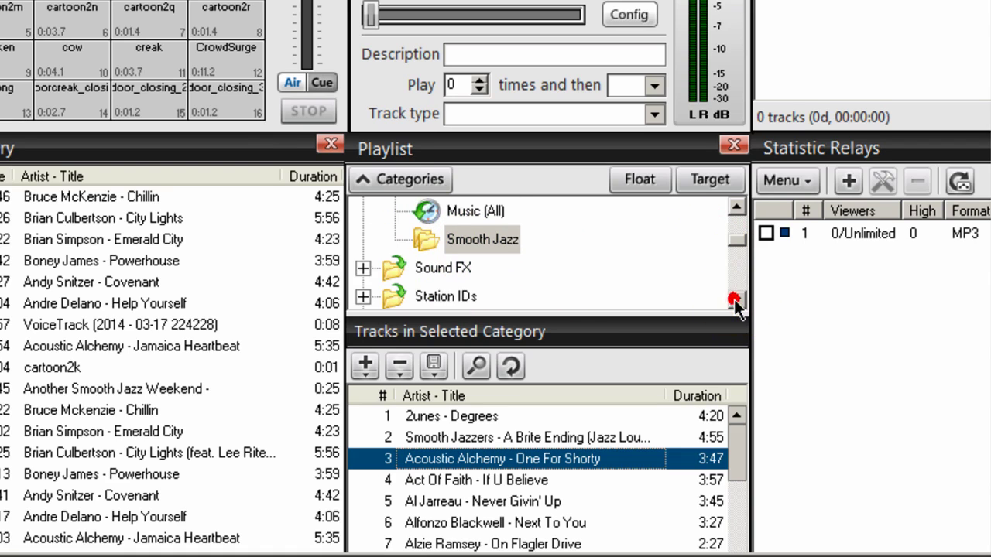
{"action": "left_click", "coordinate": [735, 299]}
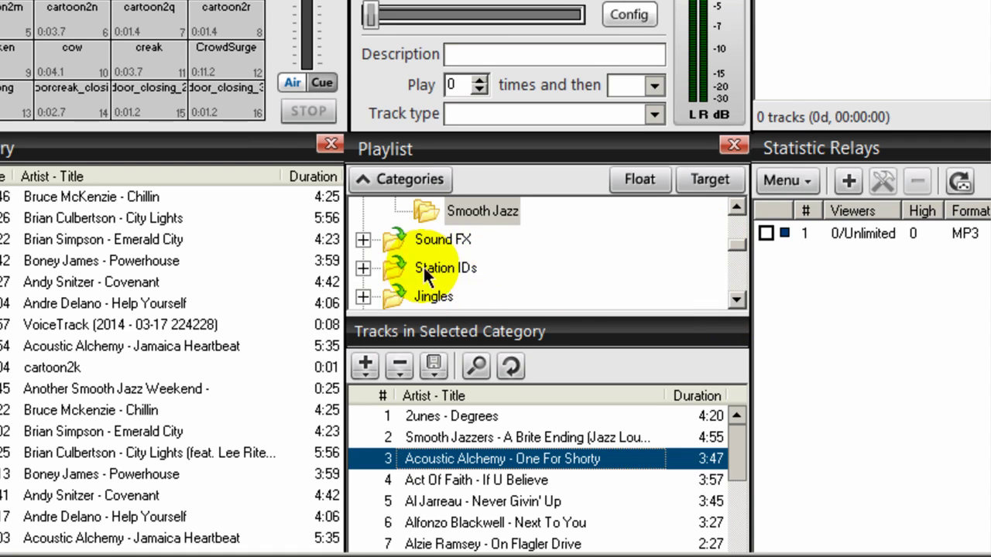
{"action": "left_click", "coordinate": [361, 267]}
{"action": "left_click", "coordinate": [445, 240]}
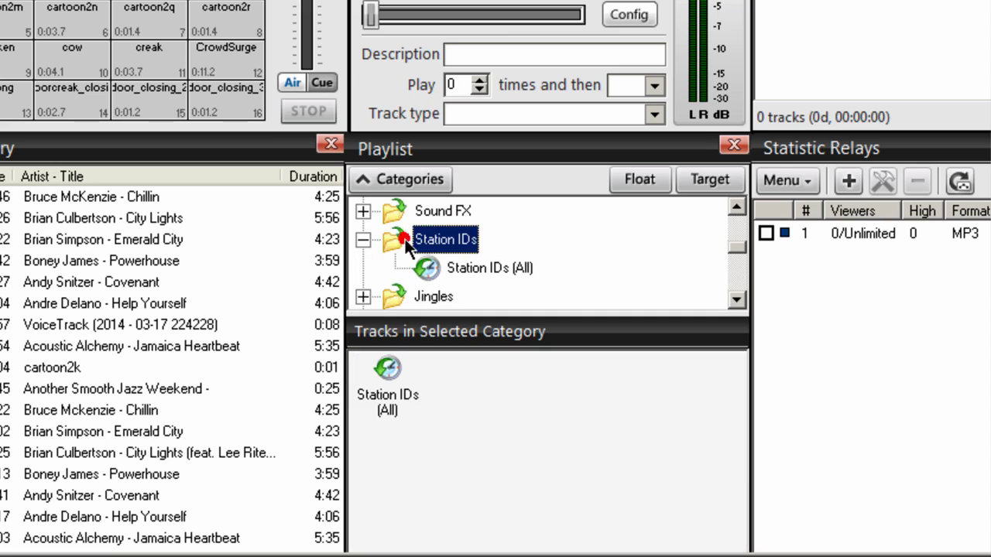
{"action": "right_click", "coordinate": [432, 244]}
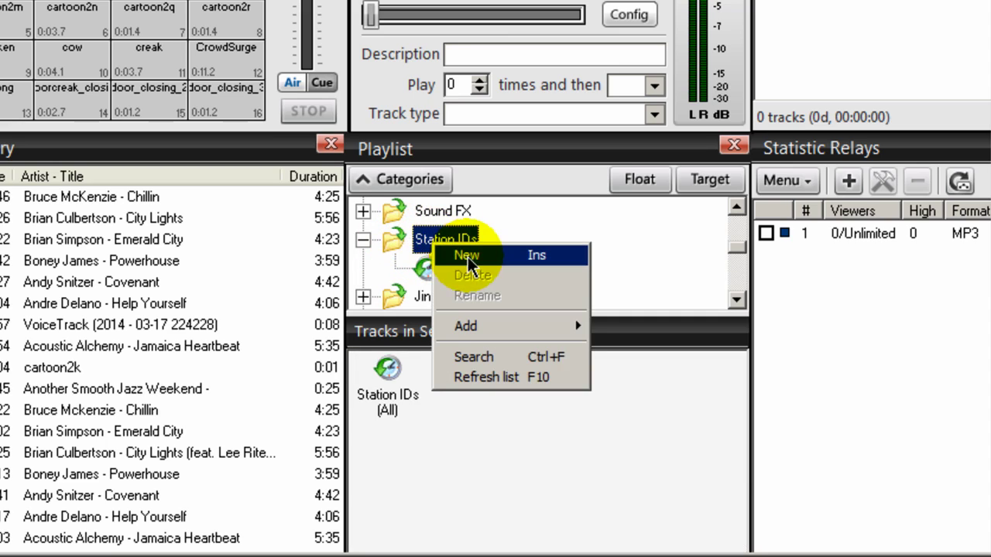
{"action": "left_click", "coordinate": [464, 255]}
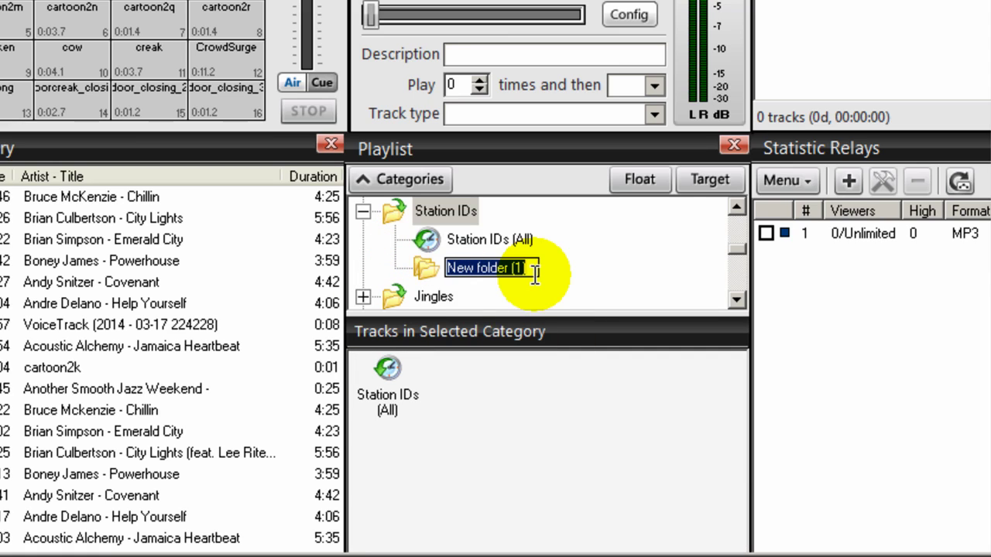
{"action": "type", "text": "Top of the Hour"}
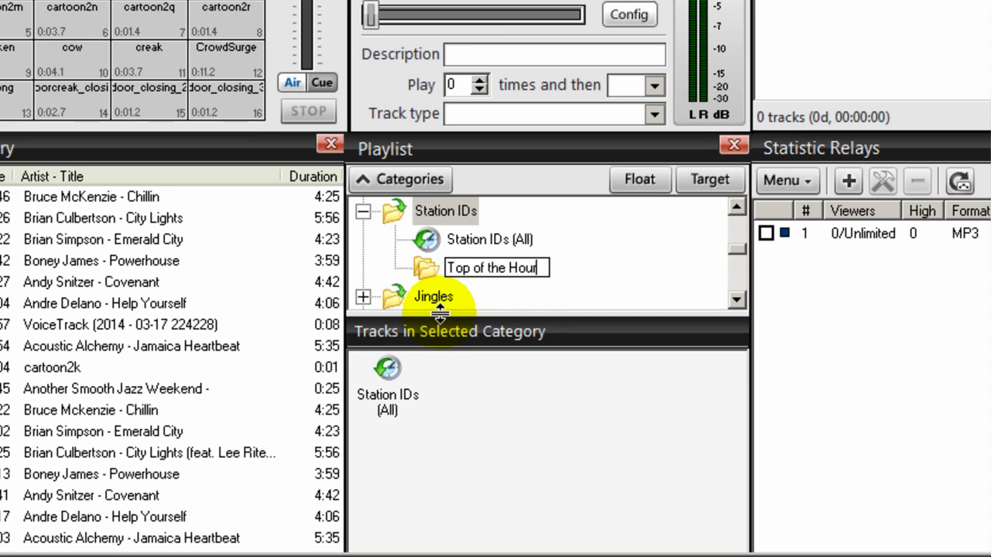
{"action": "key", "text": "Return"}
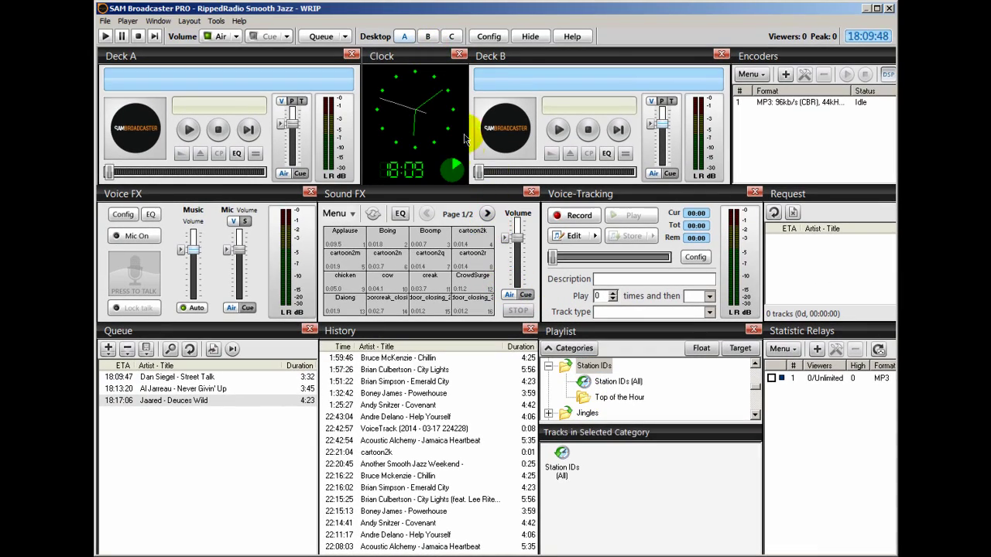
Step: Add the TOHStationIDPal.PAL script from the PAL folder to the PAL scripts, with automatic start enabled
{"action": "left_click", "coordinate": [451, 37]}
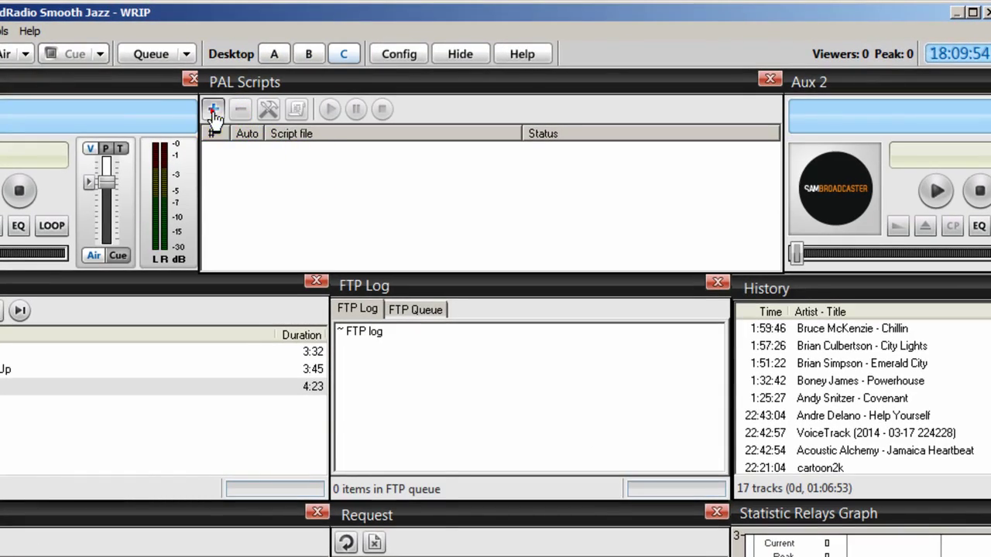
{"action": "left_click", "coordinate": [214, 111]}
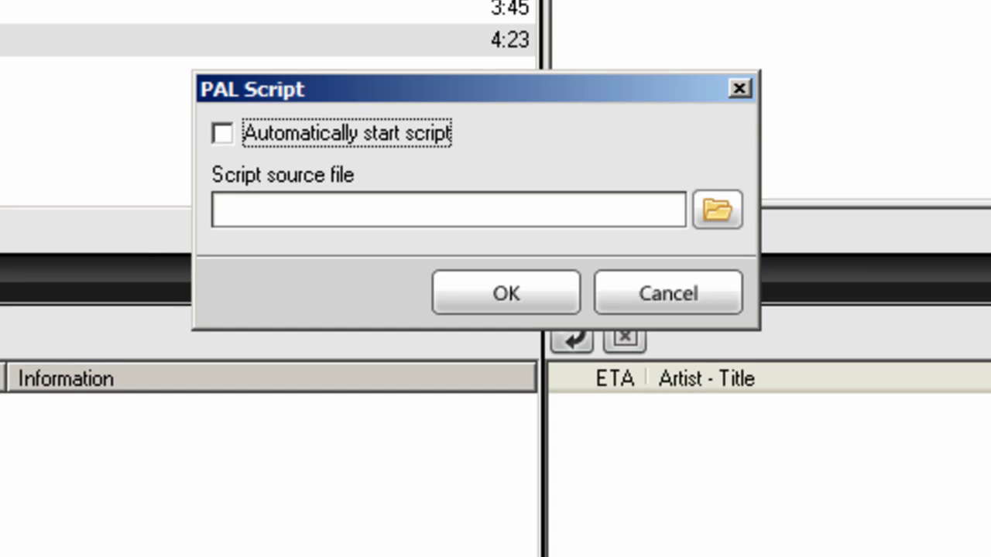
{"action": "left_click", "coordinate": [220, 131]}
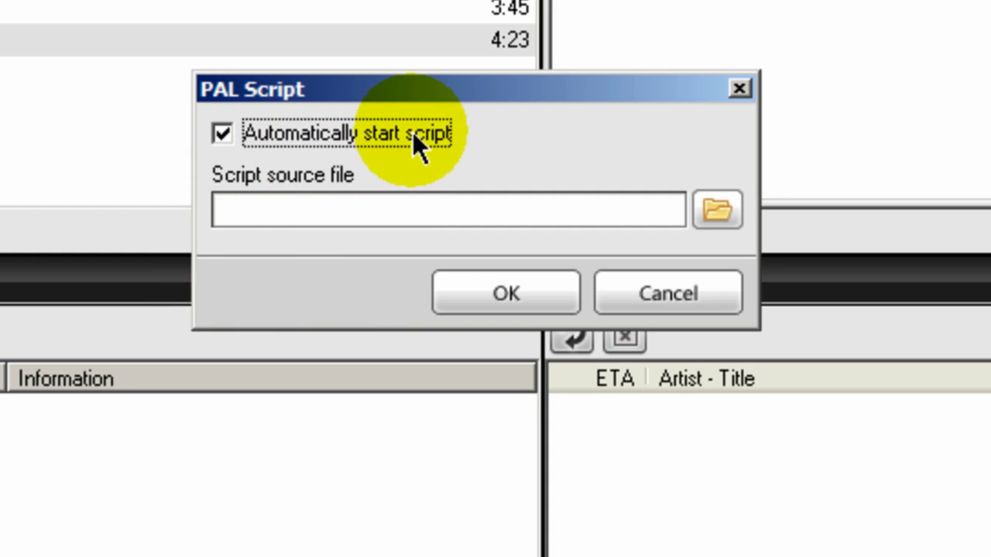
{"action": "left_click", "coordinate": [717, 217]}
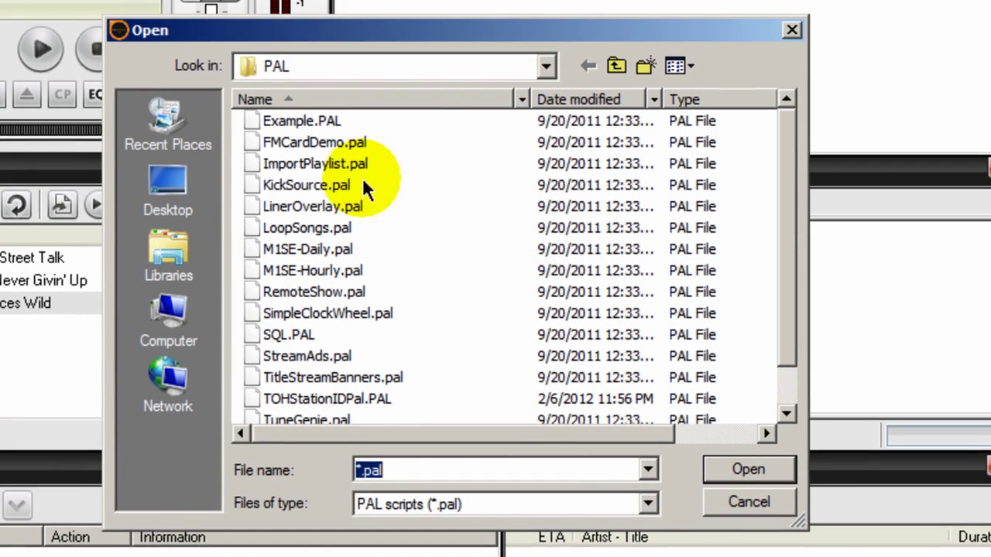
{"action": "left_click", "coordinate": [545, 67]}
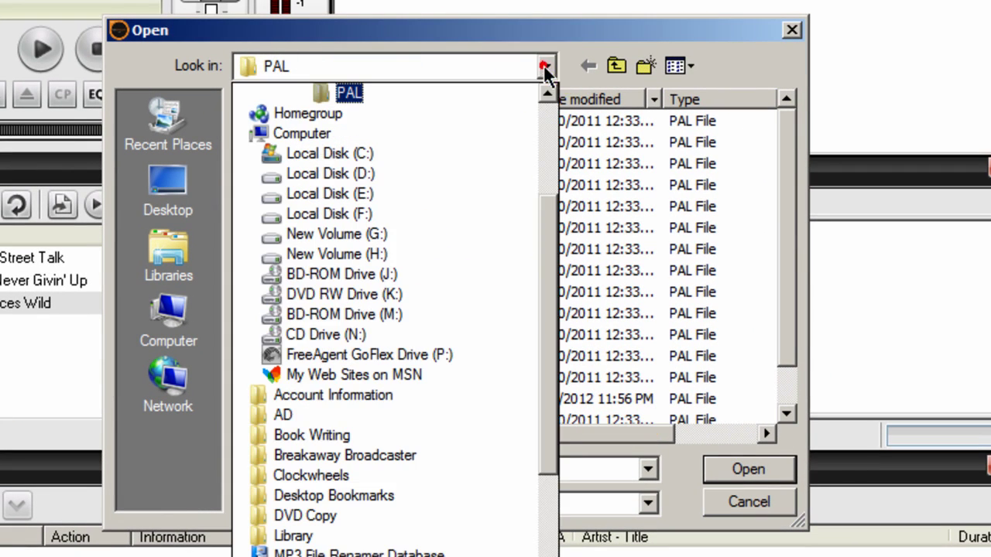
{"action": "left_click", "coordinate": [548, 94]}
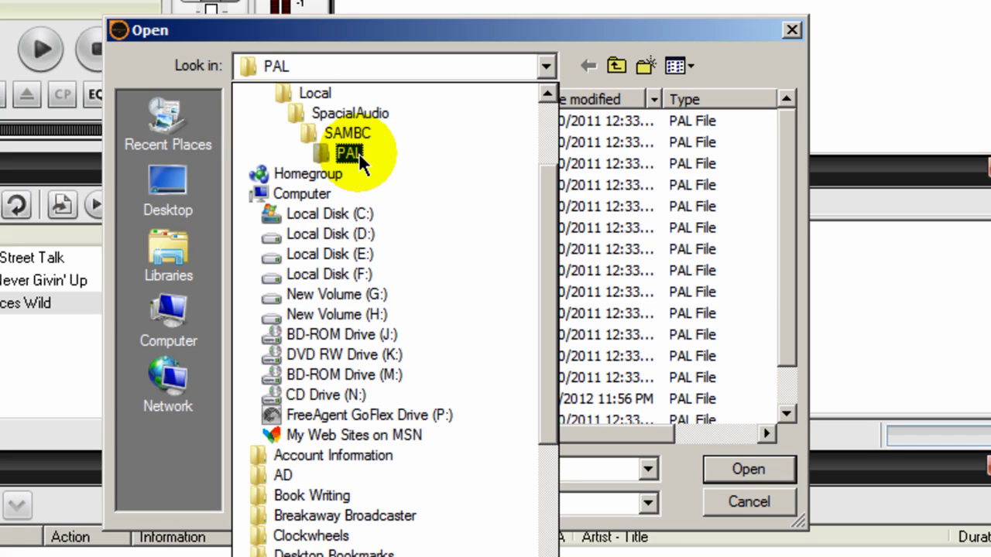
{"action": "left_click", "coordinate": [578, 34]}
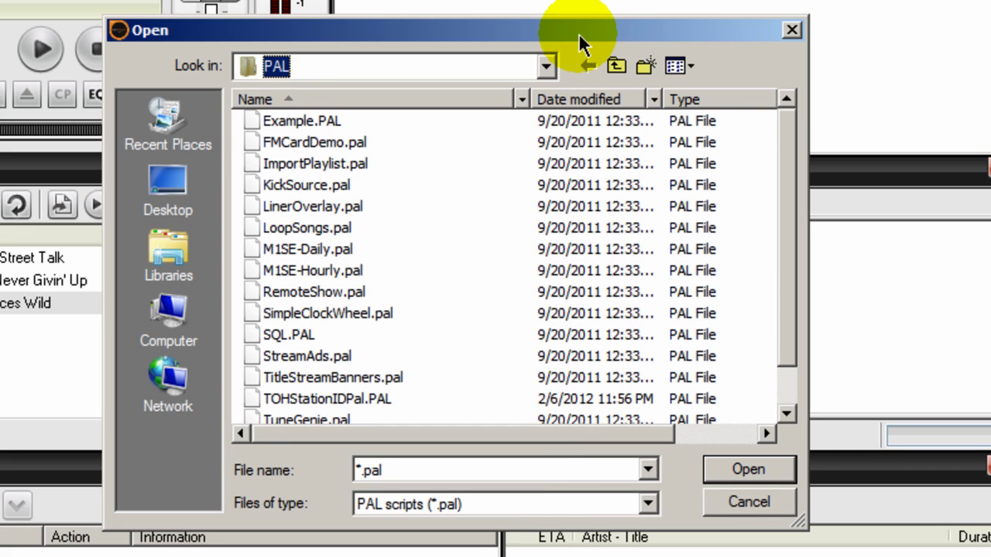
{"action": "left_click_drag", "start_coordinate": [786, 198], "coordinate": [787, 229]}
{"action": "left_click", "coordinate": [285, 357]}
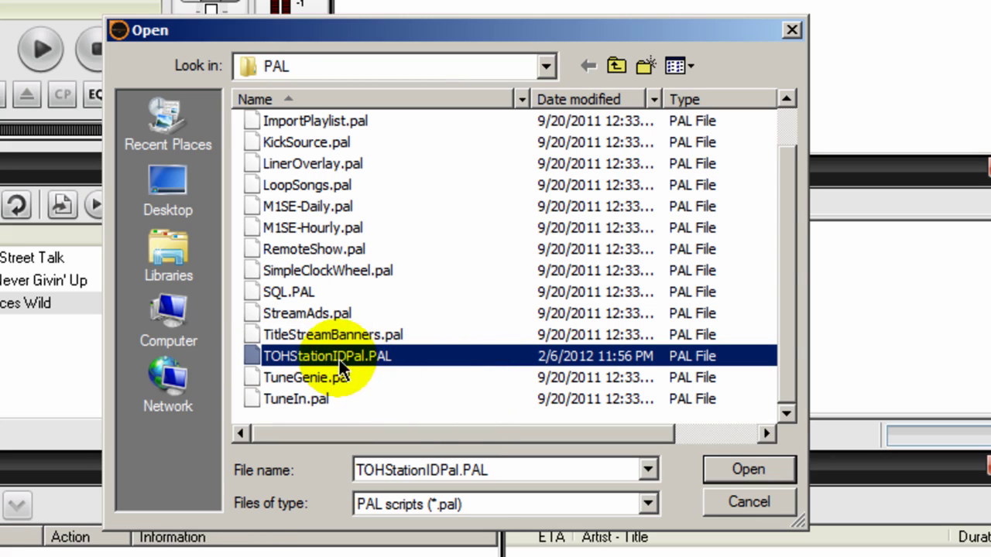
{"action": "left_click", "coordinate": [726, 466]}
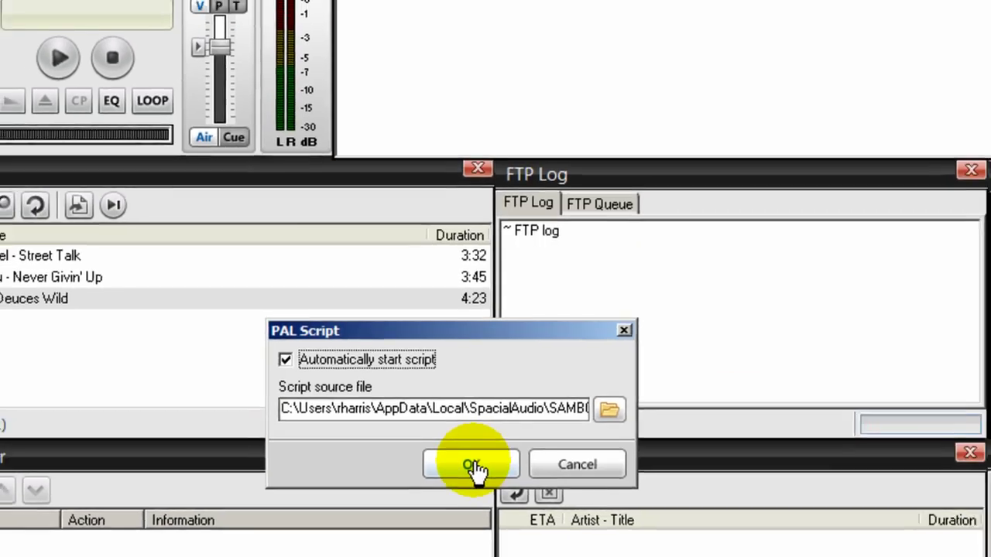
{"action": "left_click", "coordinate": [474, 471]}
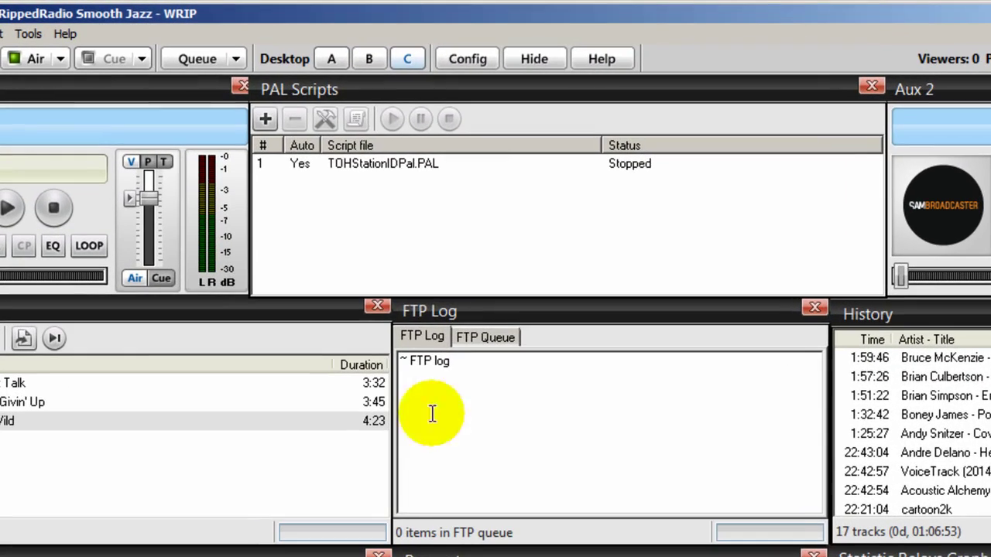
Step: Compare the category name in the TOHStationIDPal.PAL code with the Top of the Hour category under Station IDs
{"action": "double_click", "coordinate": [365, 164]}
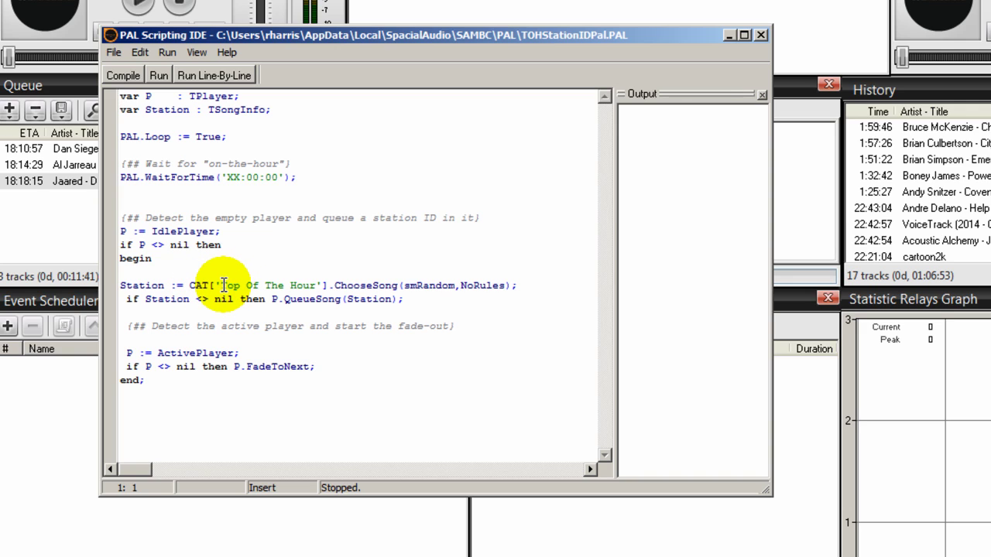
{"action": "left_click_drag", "start_coordinate": [359, 36], "coordinate": [497, 0]}
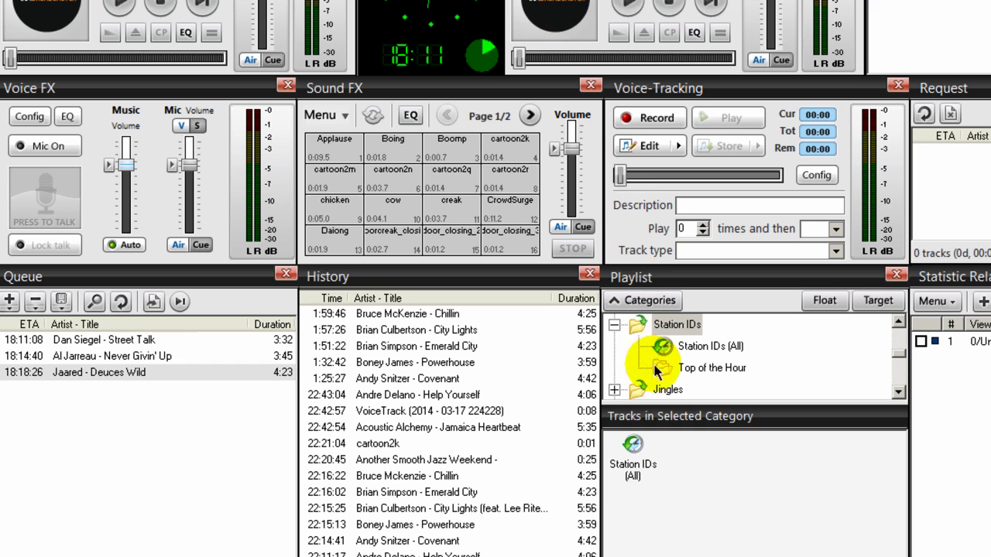
{"action": "left_click", "coordinate": [656, 369]}
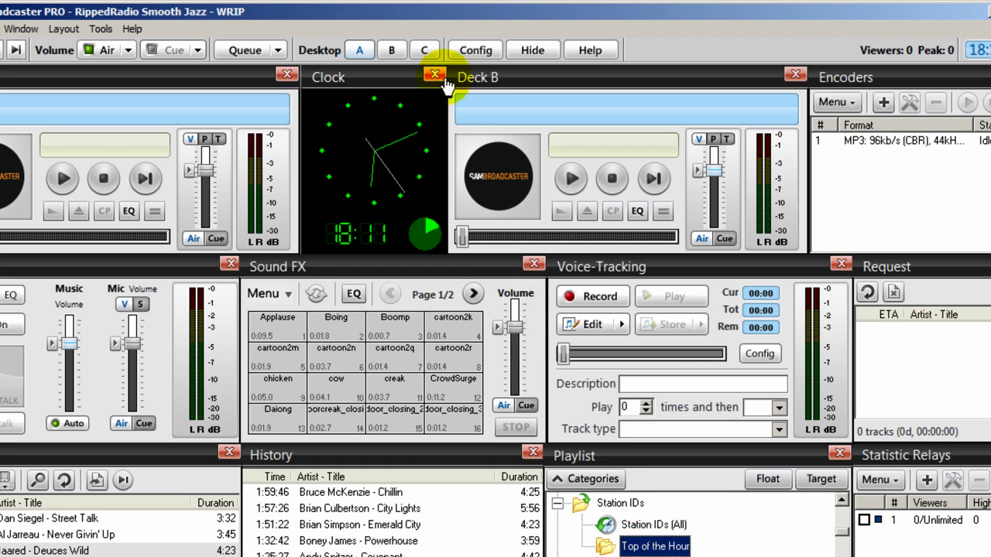
Step: Save the TOHStationIDPal.PAL script in its editor, close the editor and start the script
{"action": "left_click", "coordinate": [423, 50]}
{"action": "double_click", "coordinate": [391, 139]}
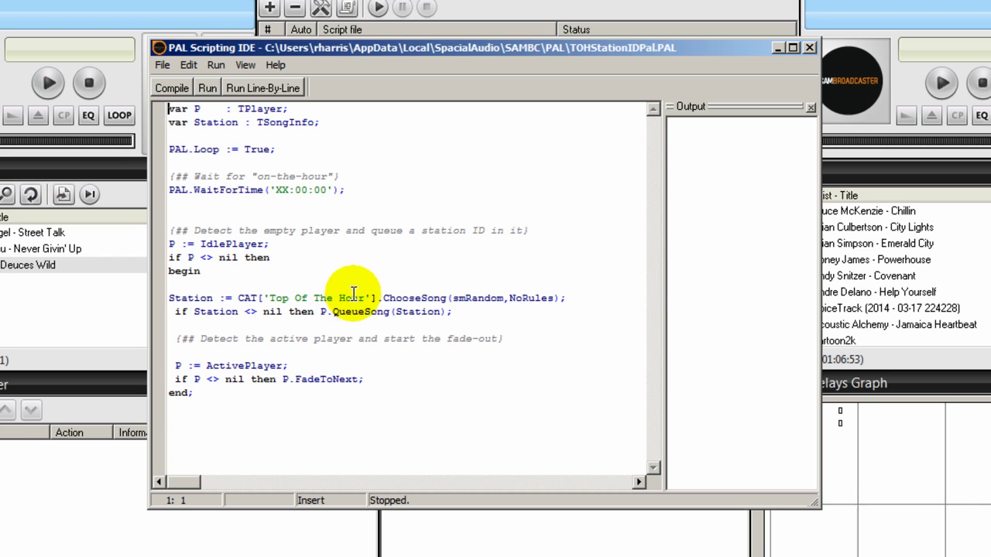
{"action": "left_click", "coordinate": [163, 66]}
{"action": "left_click", "coordinate": [182, 96]}
{"action": "left_click", "coordinate": [810, 51]}
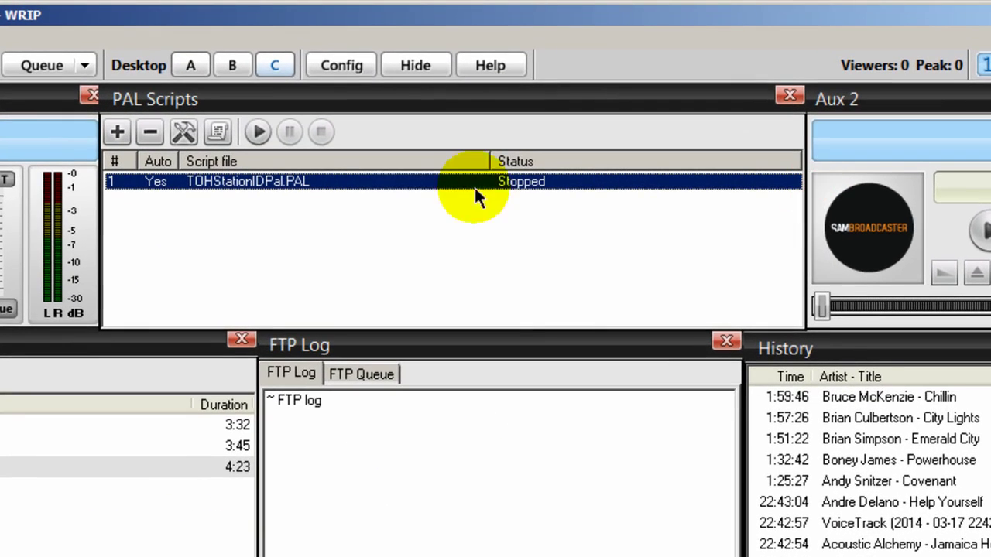
{"action": "left_click", "coordinate": [258, 131]}
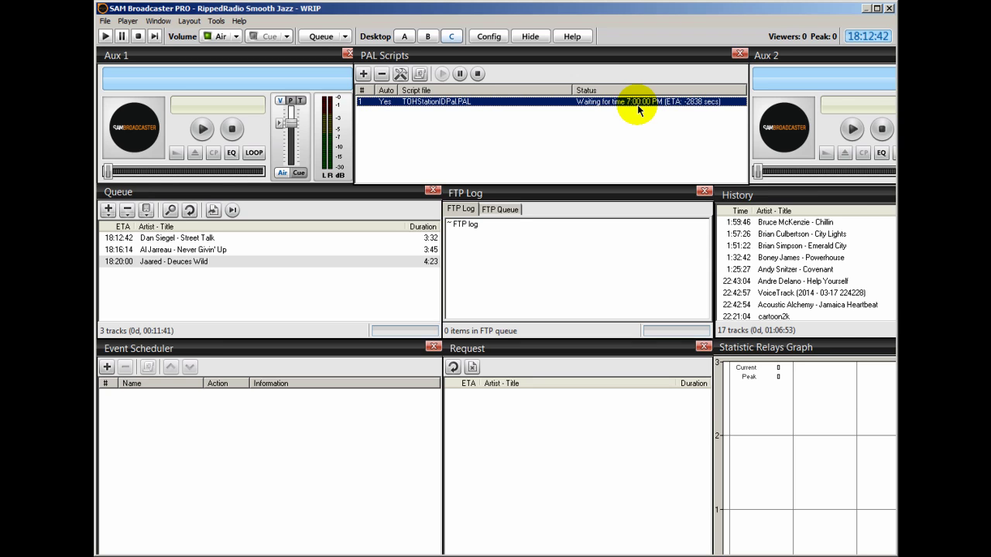
Step: Add the Sample Station IDs directory, including subdirectories, to the Top of the Hour category
{"action": "left_click", "coordinate": [403, 37]}
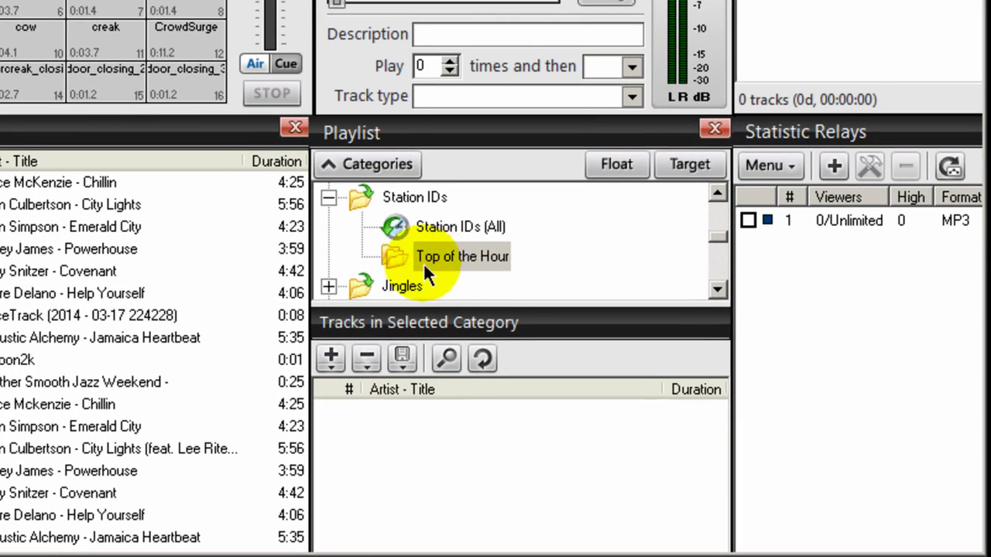
{"action": "left_click", "coordinate": [393, 256]}
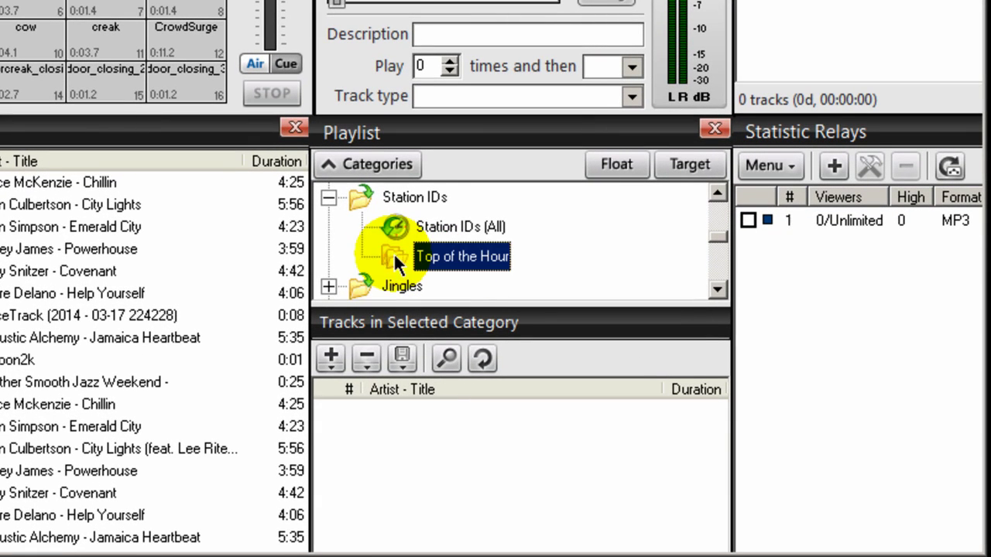
{"action": "left_click", "coordinate": [333, 360]}
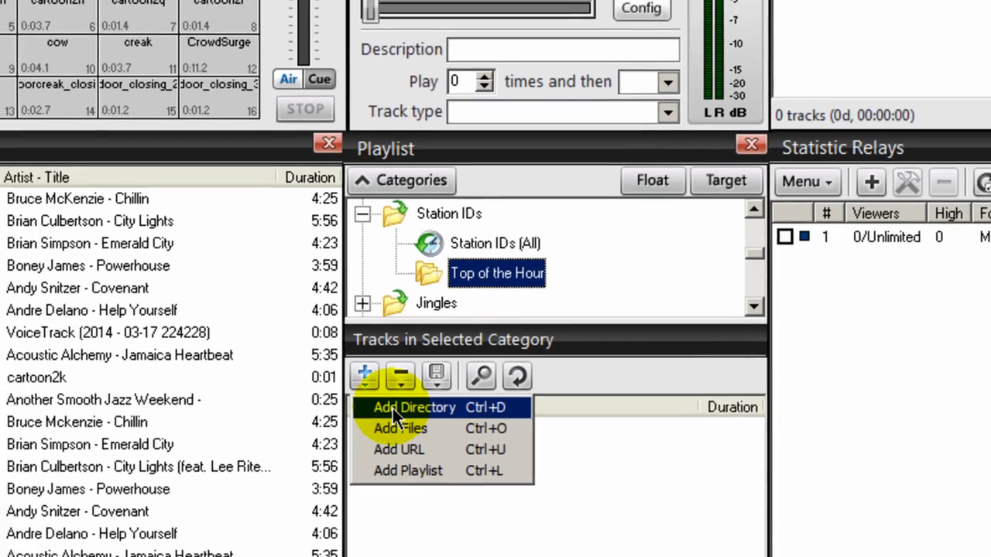
{"action": "left_click", "coordinate": [358, 390]}
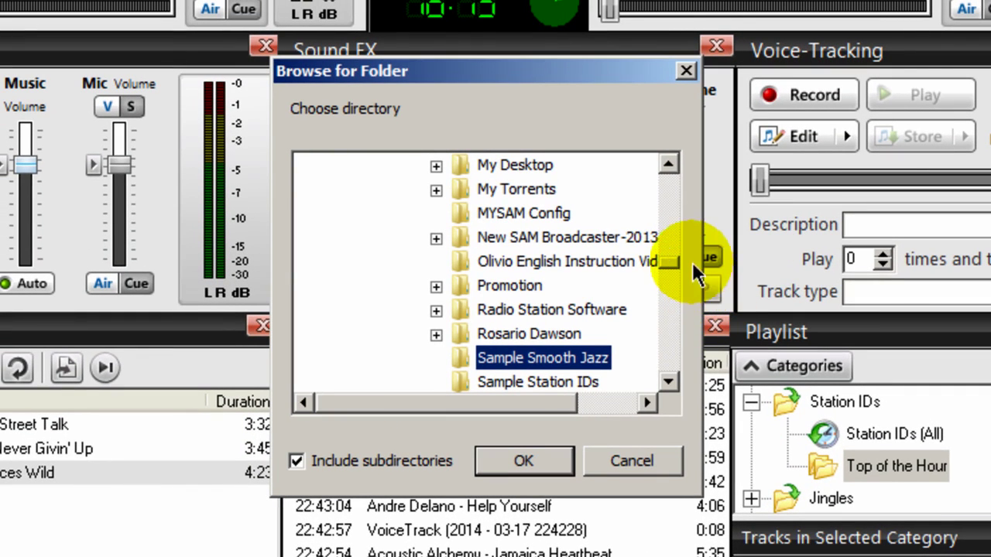
{"action": "left_click", "coordinate": [668, 381]}
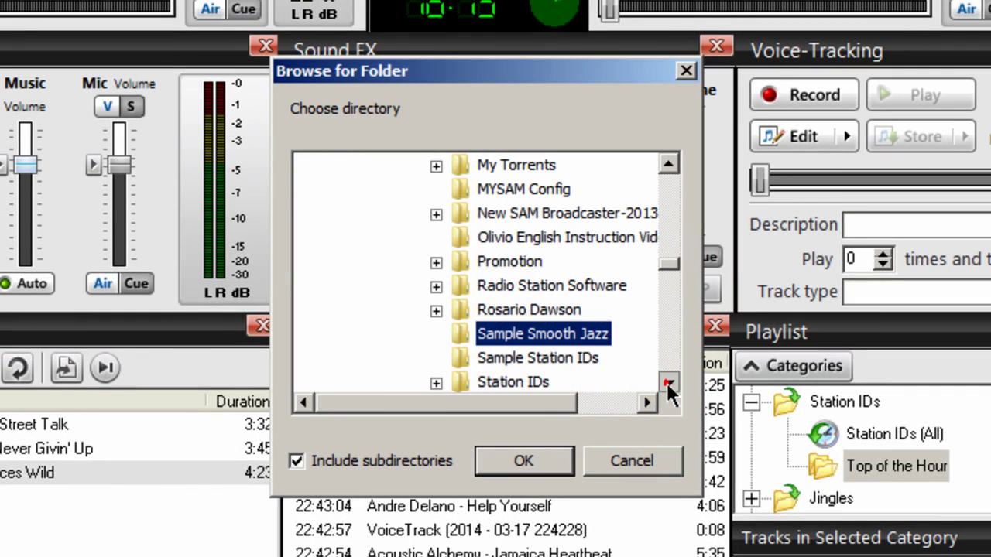
{"action": "left_click", "coordinate": [509, 357]}
{"action": "left_click", "coordinate": [506, 466]}
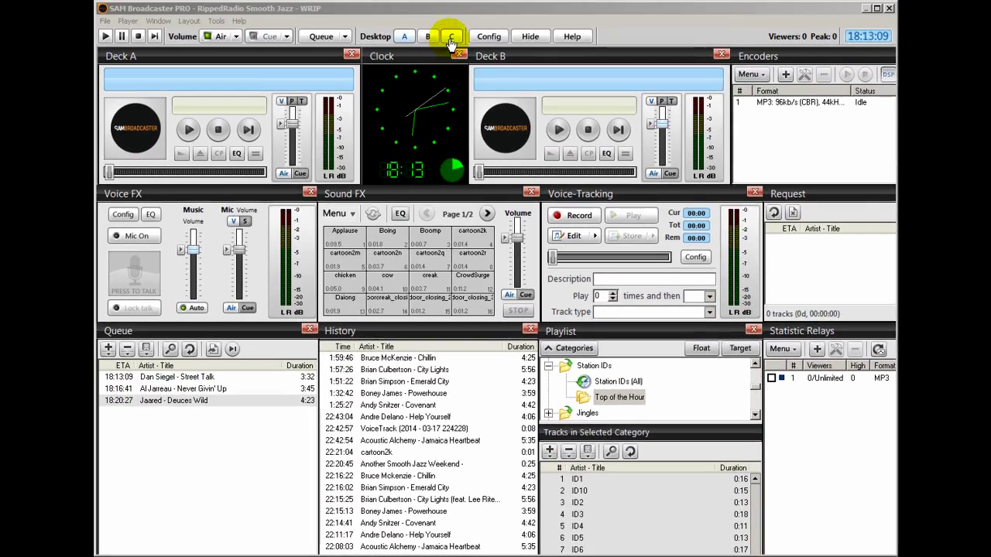
Step: Check the running status of the station ID script in the PAL scripts list
{"action": "left_click", "coordinate": [451, 38]}
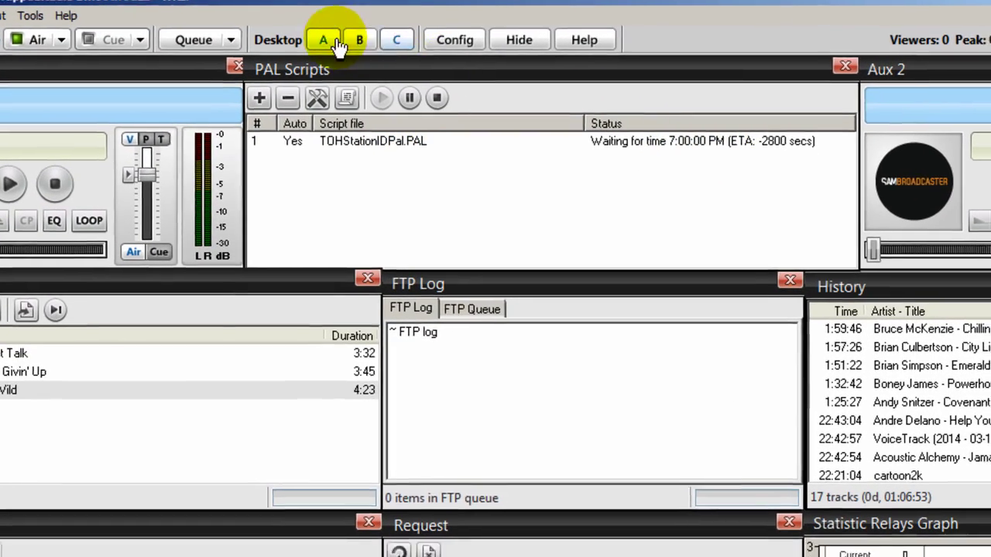
{"action": "left_click", "coordinate": [329, 57]}
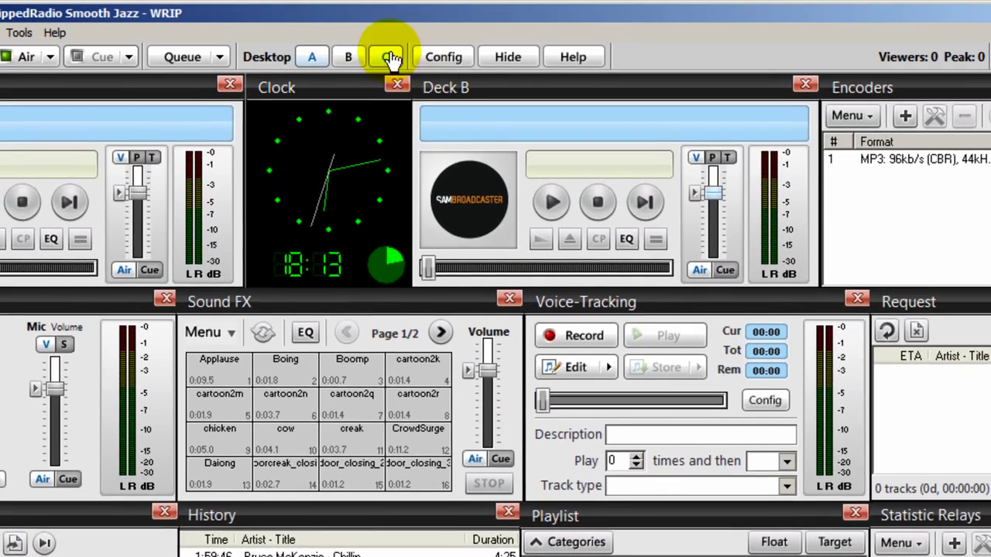
{"action": "left_click", "coordinate": [392, 60]}
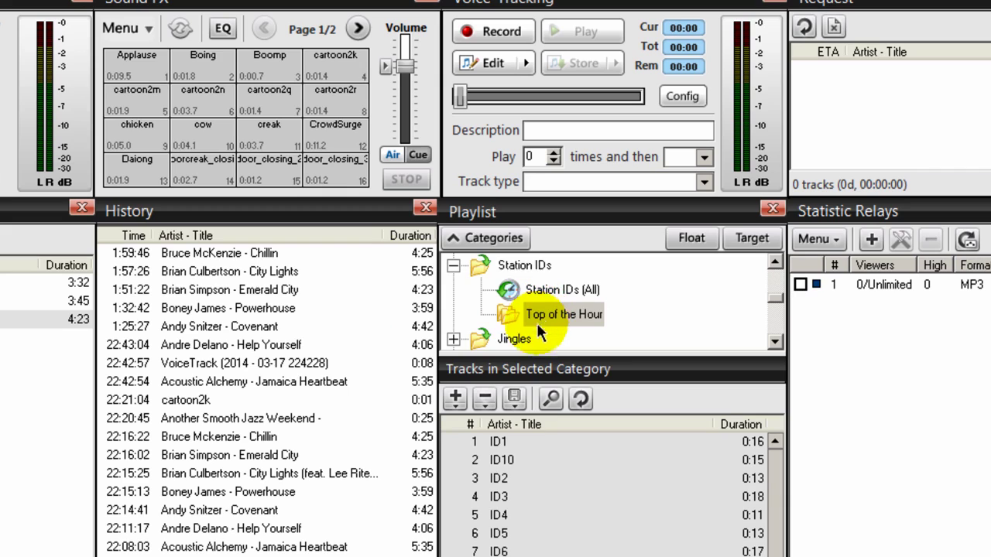
Step: Review the tracks in the Top of the Hour and Smooth Jazz categories of the playlist
{"action": "left_click", "coordinate": [499, 478]}
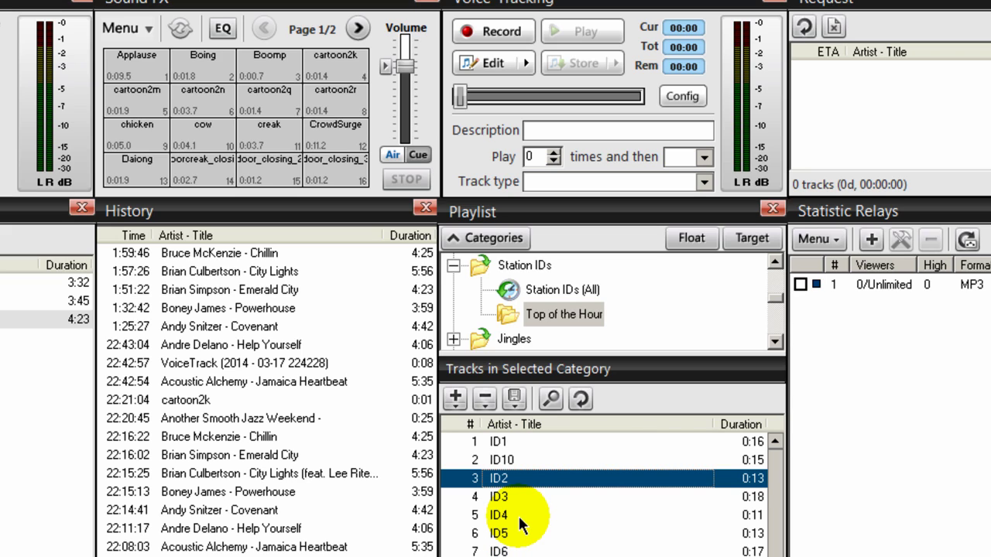
{"action": "left_click", "coordinate": [773, 294]}
{"action": "left_click", "coordinate": [542, 290]}
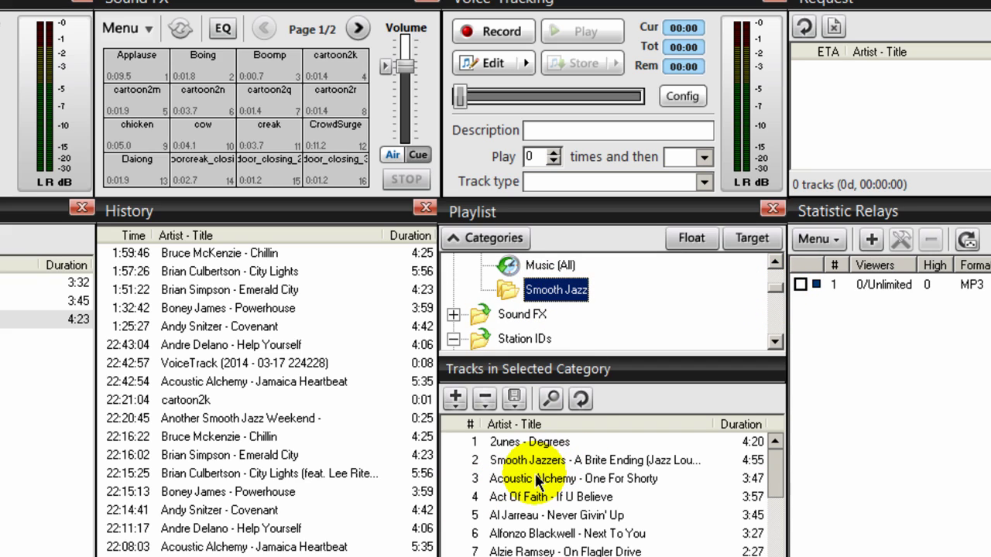
{"action": "scroll", "coordinate": [472, 317], "scroll_direction": "down", "scroll_amount": 1}
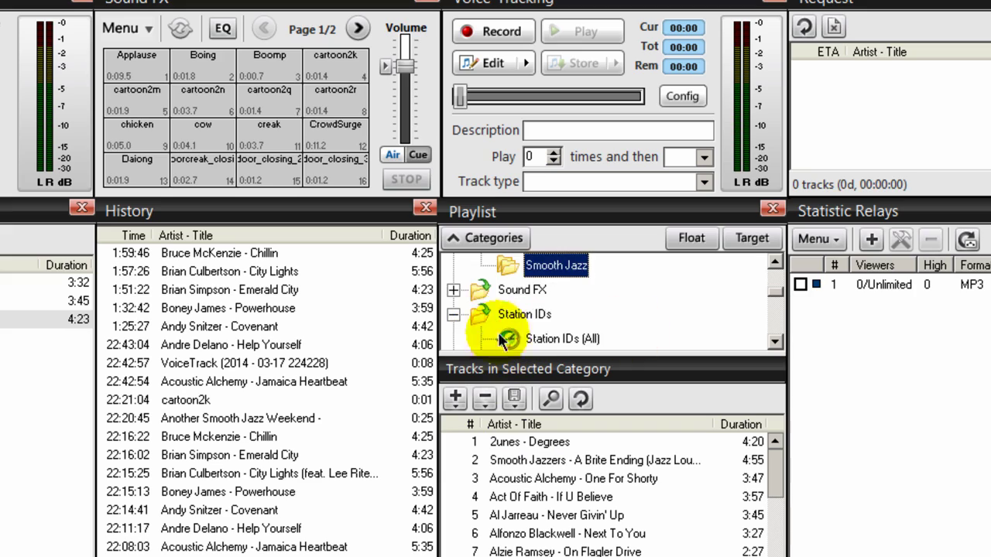
{"action": "left_click", "coordinate": [477, 314]}
{"action": "scroll", "coordinate": [526, 310], "scroll_direction": "down", "scroll_amount": 2}
{"action": "left_click", "coordinate": [565, 313]}
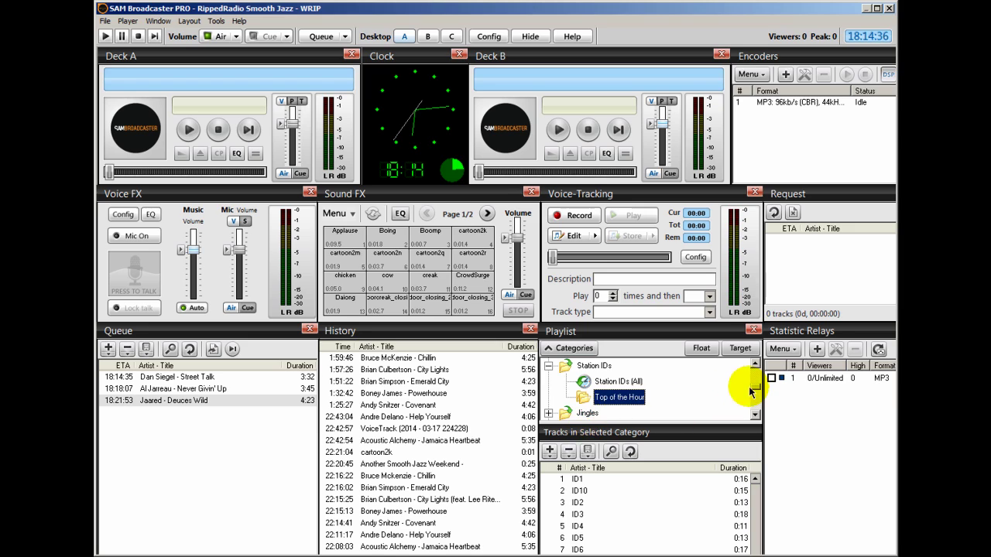
{"action": "left_click_drag", "start_coordinate": [756, 391], "coordinate": [756, 368]}
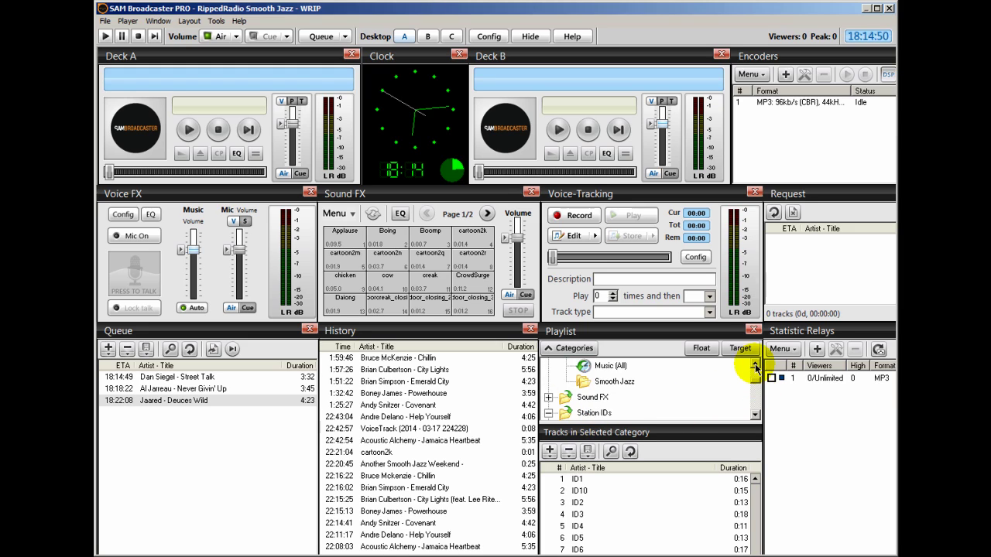